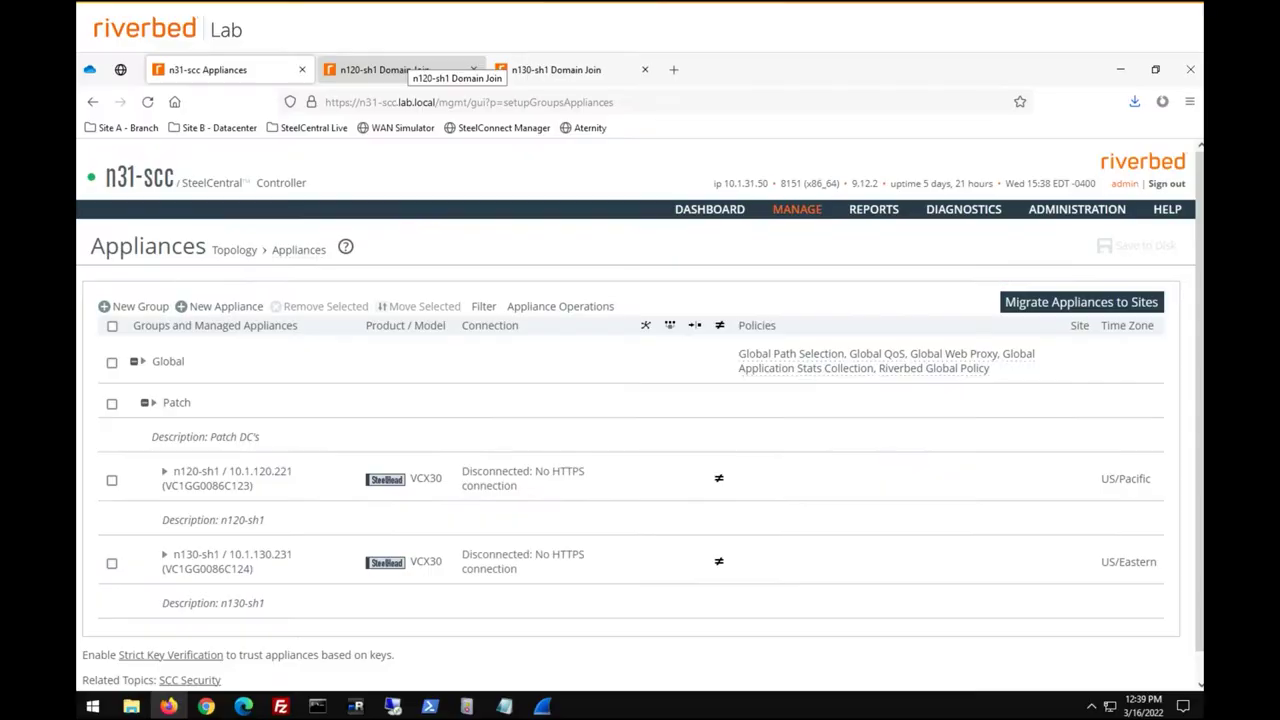
- Send the CLI command "show domain configuration" to the appliances in the Patch group
{"action": "left_click", "coordinate": [112, 404]}
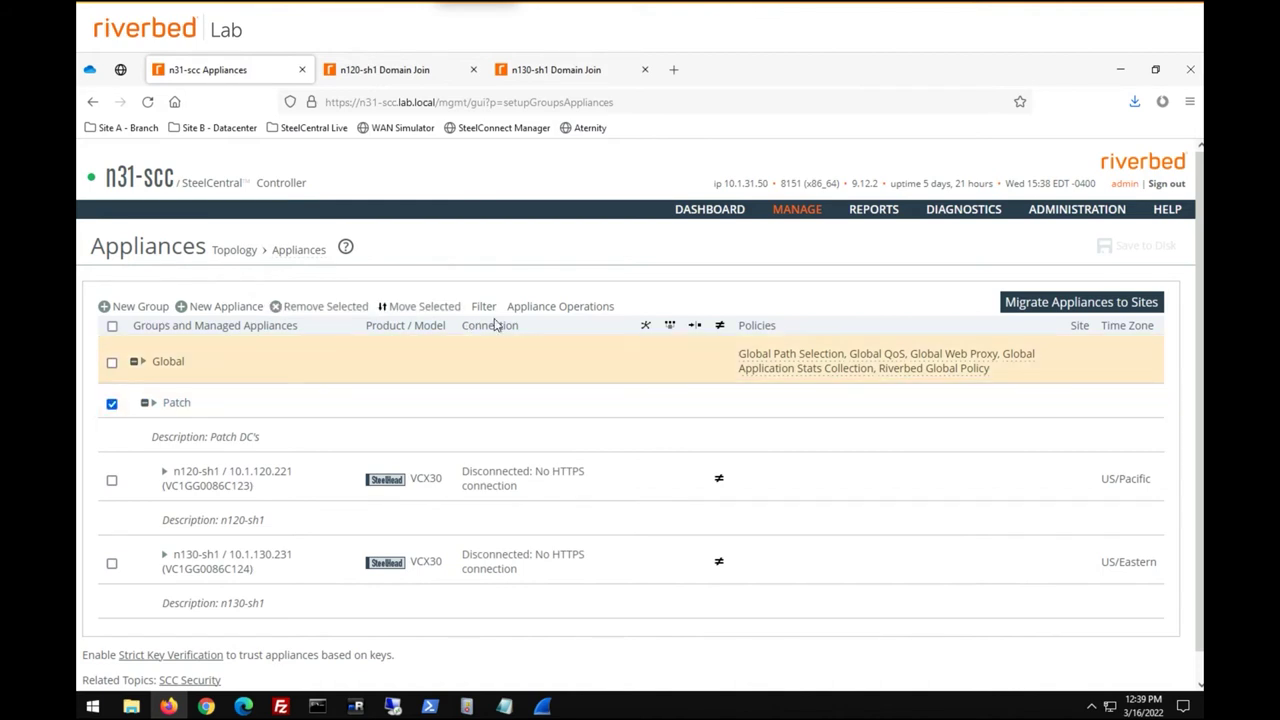
{"action": "left_click", "coordinate": [532, 312]}
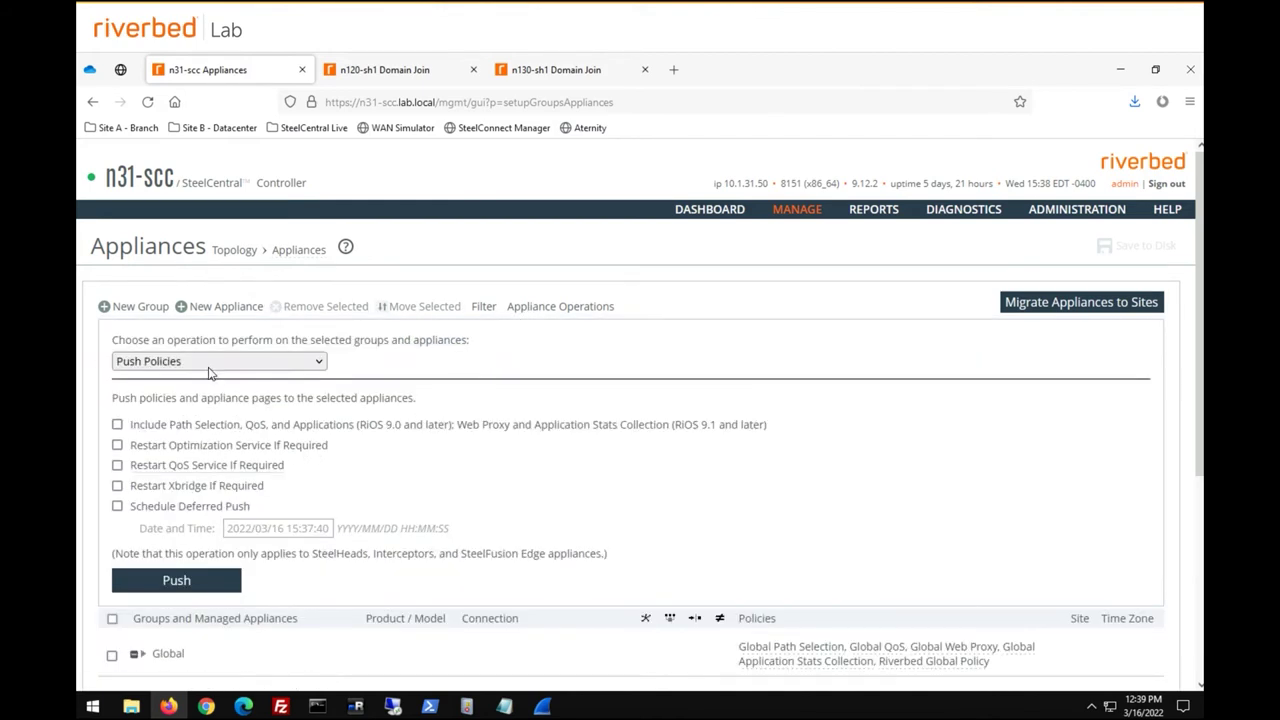
{"action": "left_click", "coordinate": [208, 366]}
{"action": "left_click", "coordinate": [208, 532]}
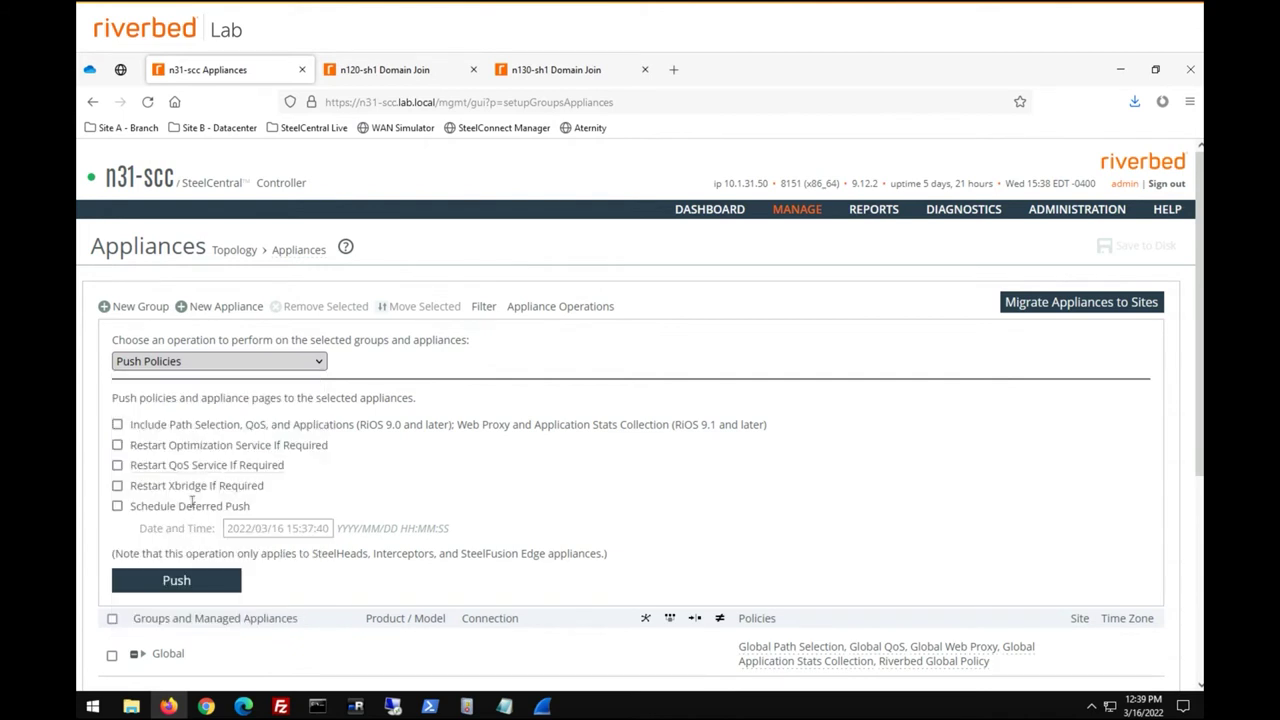
{"action": "left_click", "coordinate": [218, 455]}
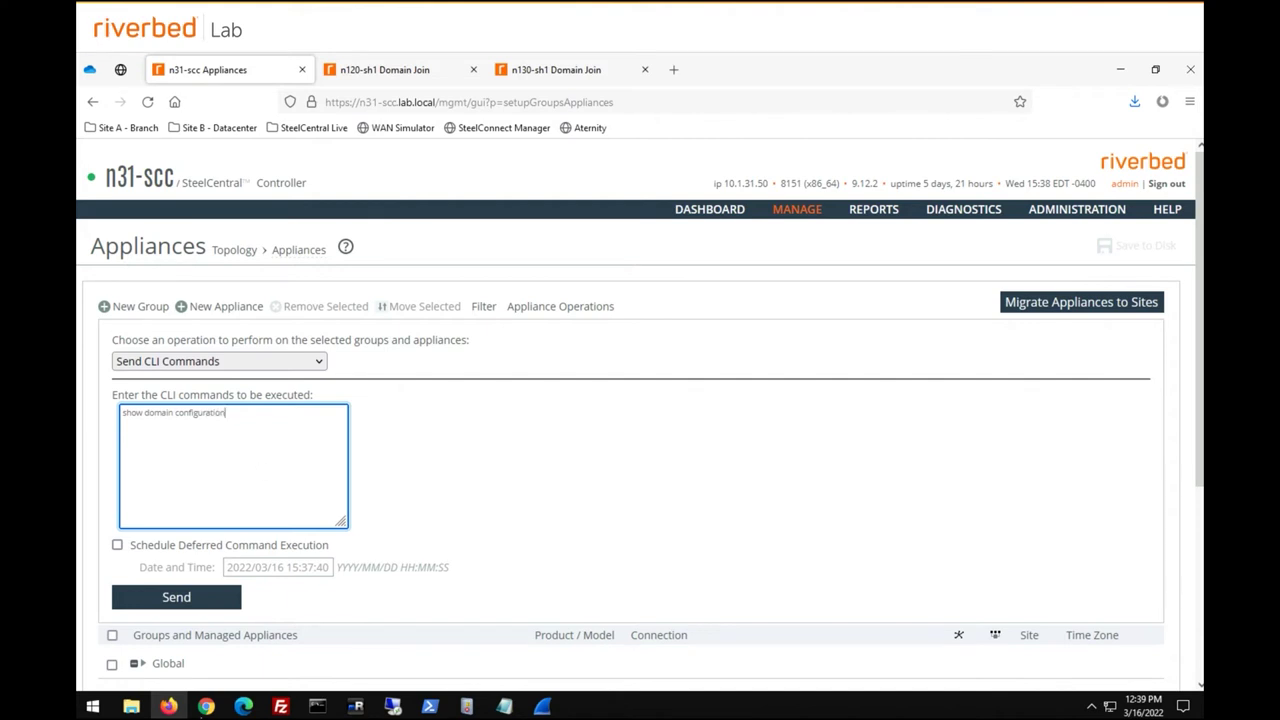
{"action": "left_click", "coordinate": [176, 598]}
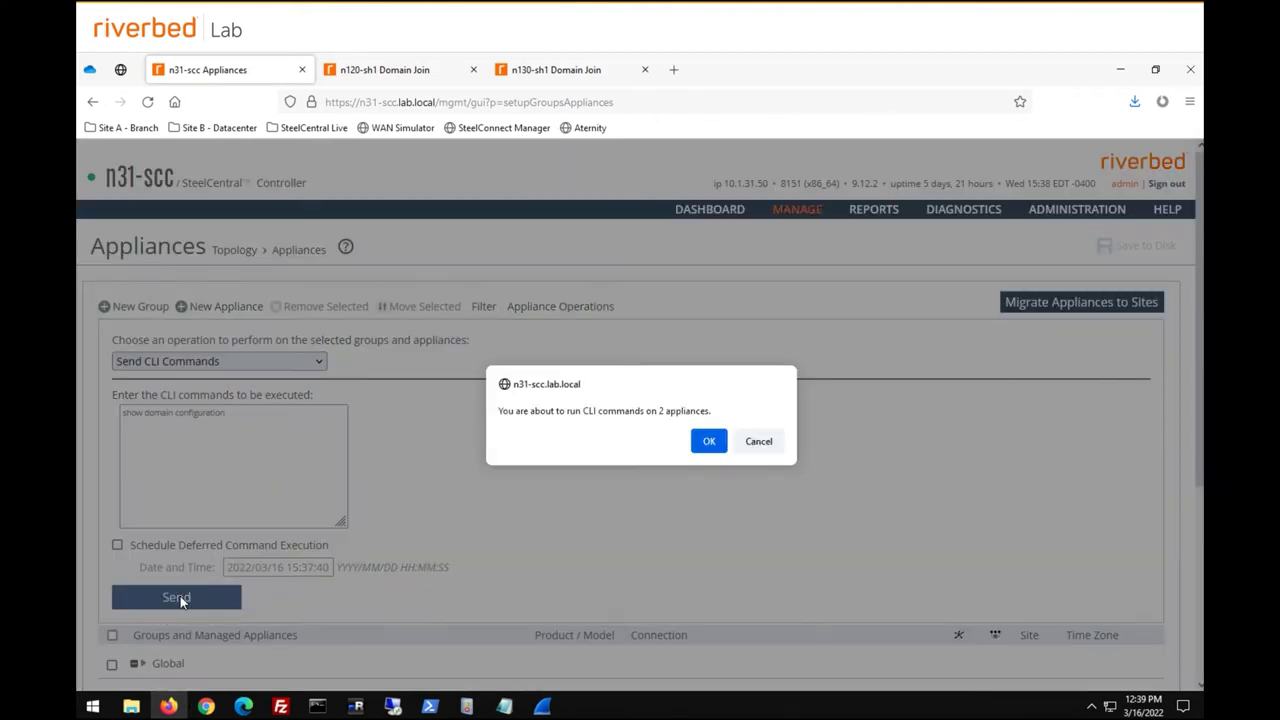
{"action": "left_click", "coordinate": [707, 447]}
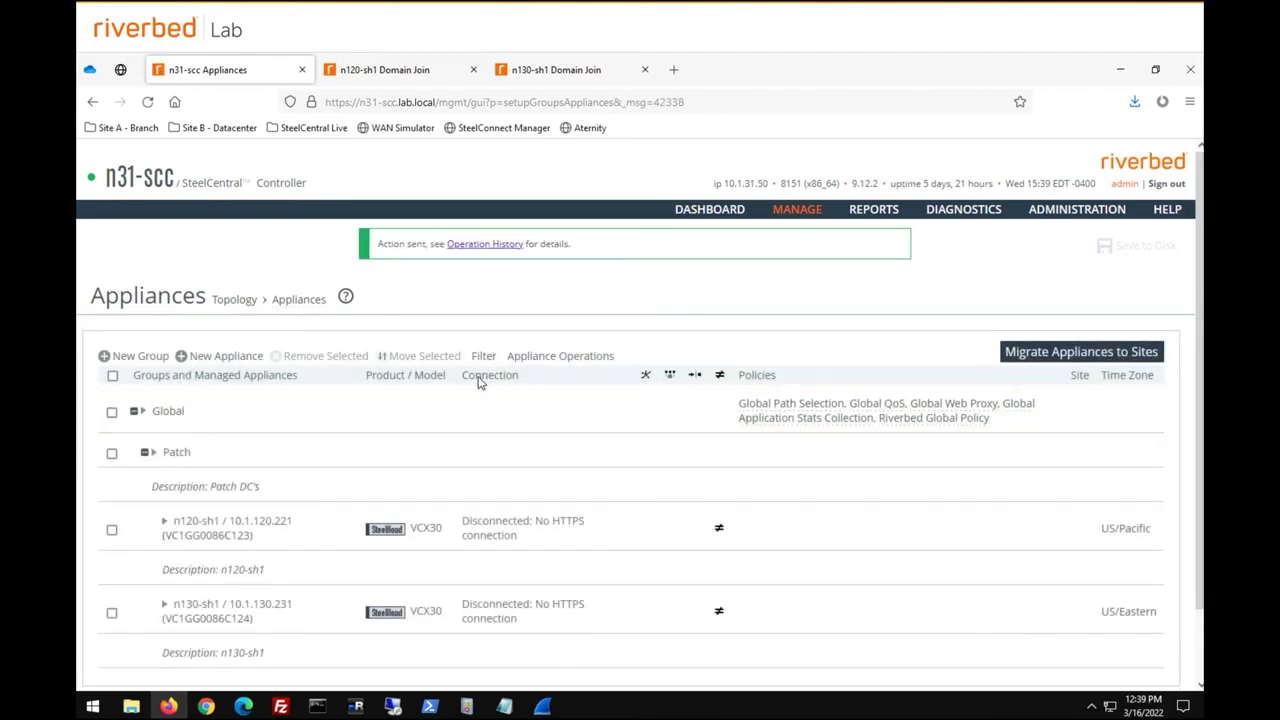
- Examine both appliances' domain join type in the sent command's operation details, and return to the appliances list
{"action": "left_click", "coordinate": [476, 246]}
{"action": "scroll", "coordinate": [292, 484], "scroll_direction": "down", "scroll_amount": 3}
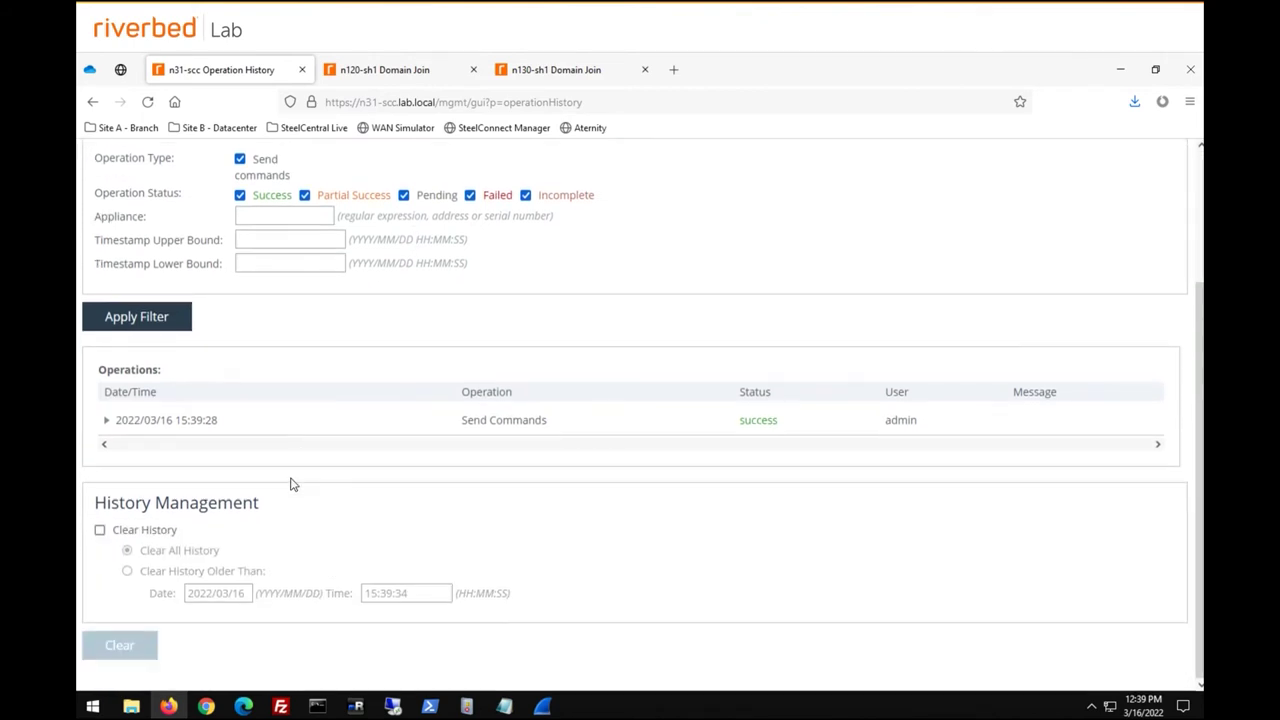
{"action": "left_click", "coordinate": [110, 421]}
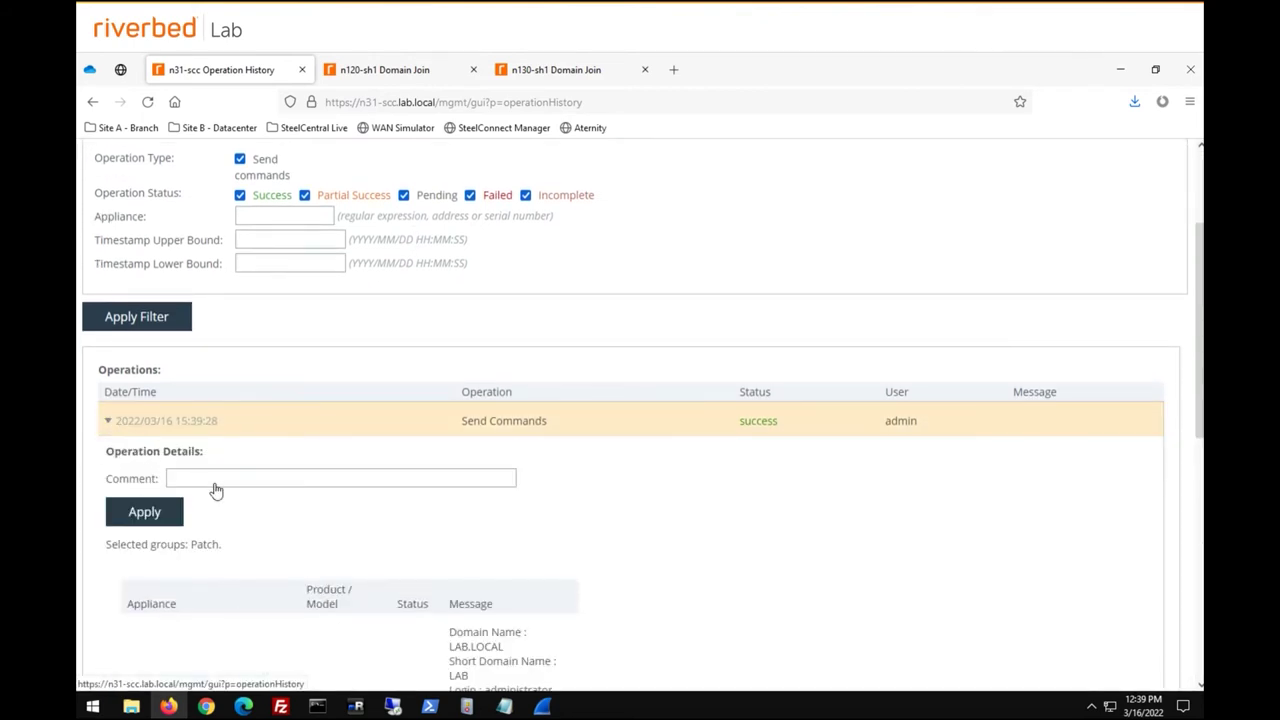
{"action": "scroll", "coordinate": [216, 490], "scroll_direction": "down", "scroll_amount": 3}
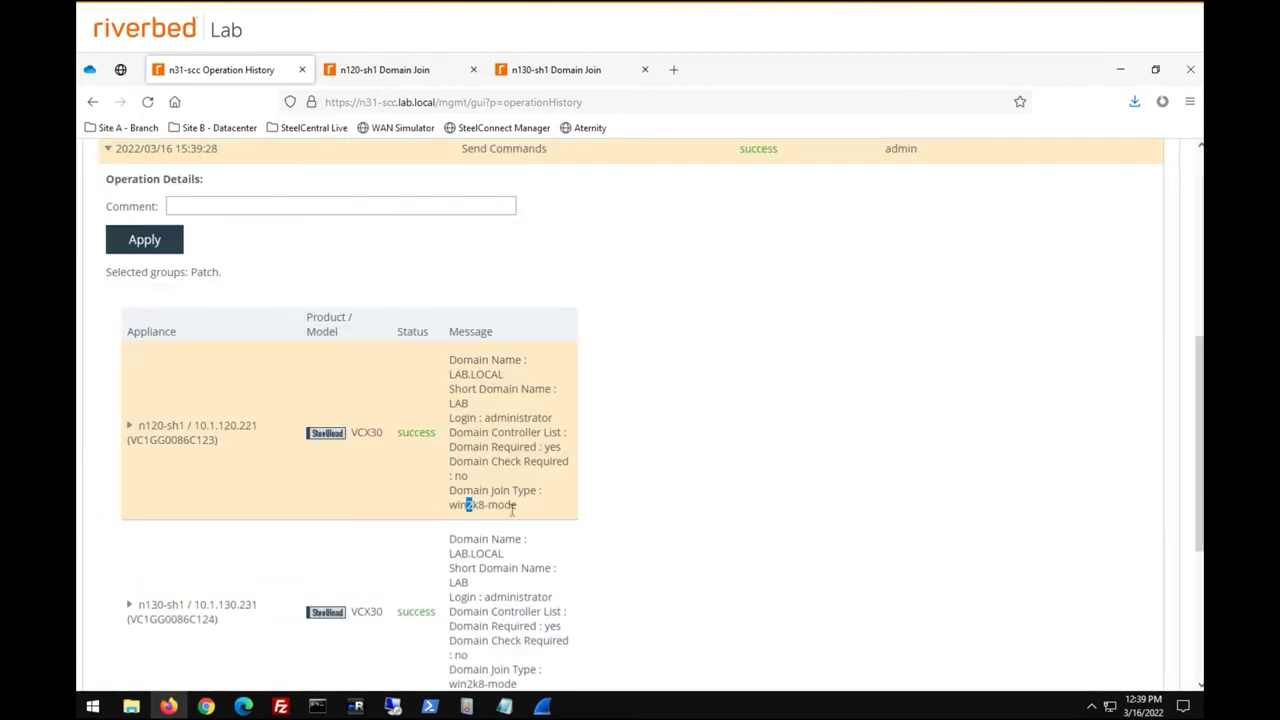
{"action": "left_click_drag", "start_coordinate": [513, 510], "coordinate": [512, 508]}
{"action": "scroll", "coordinate": [515, 515], "scroll_direction": "down", "scroll_amount": 1}
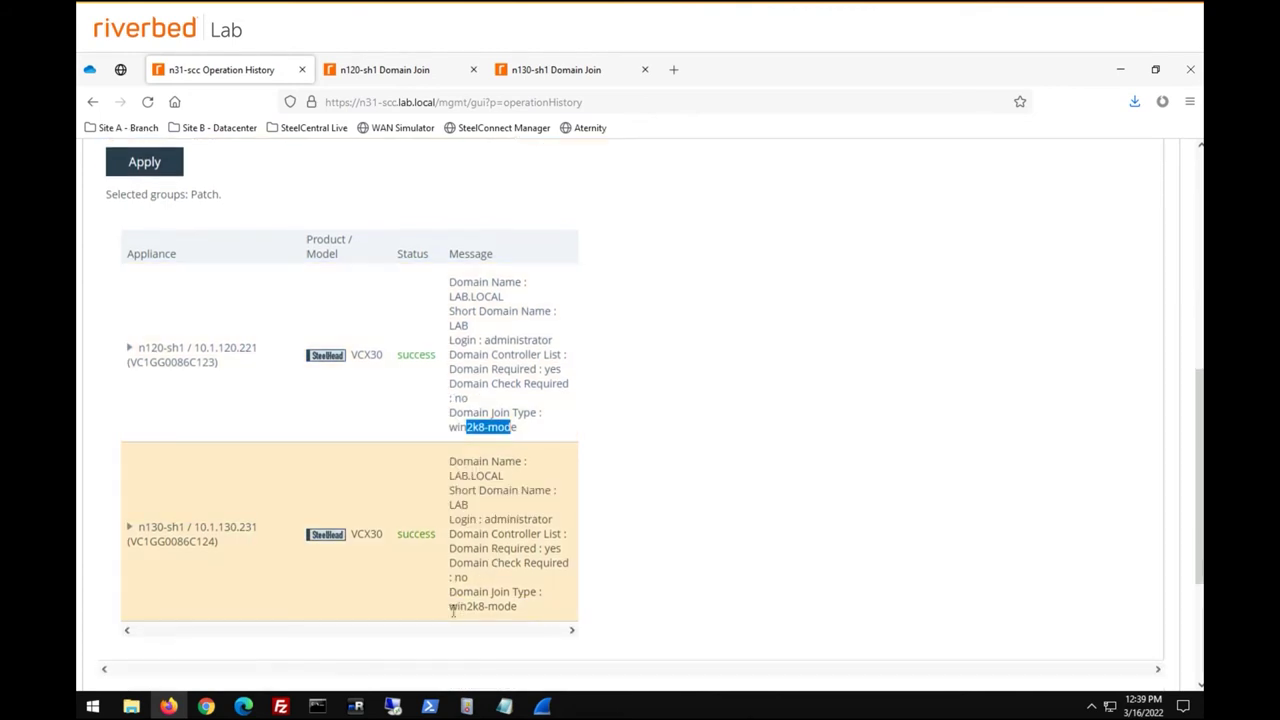
{"action": "left_click_drag", "start_coordinate": [453, 610], "coordinate": [516, 606]}
{"action": "scroll", "coordinate": [450, 520], "scroll_direction": "up", "scroll_amount": 5}
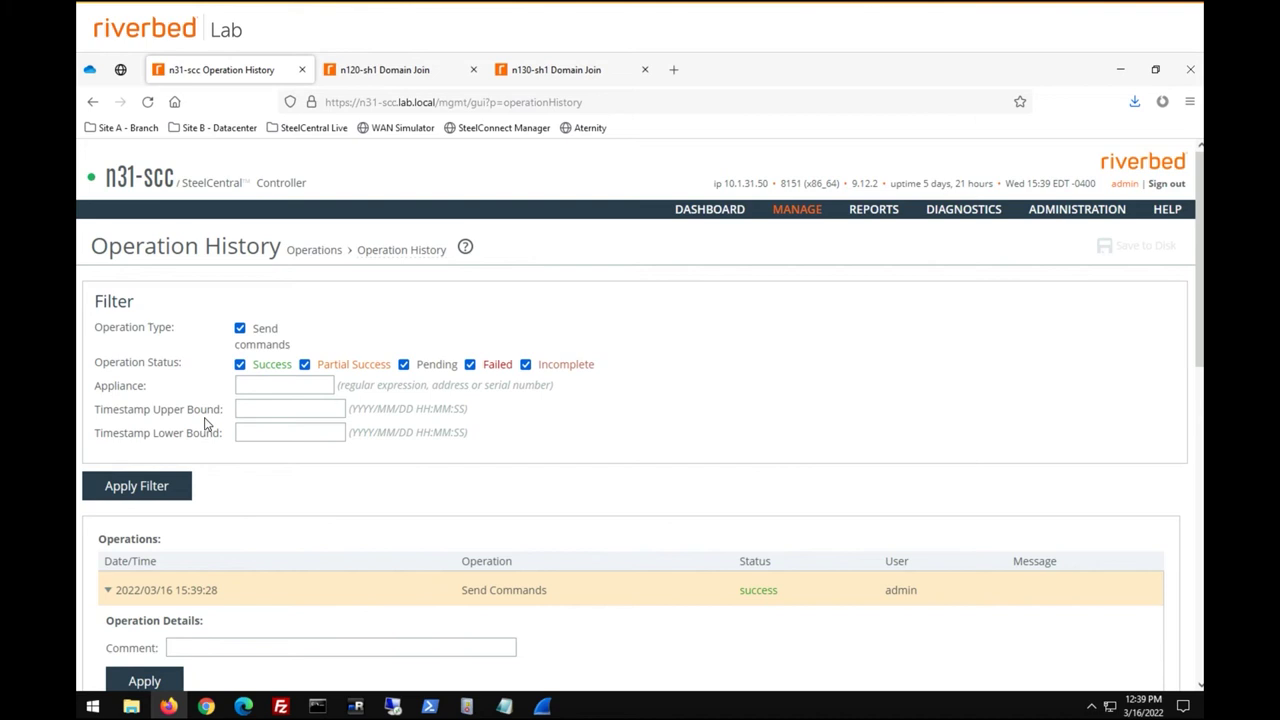
{"action": "left_click", "coordinate": [790, 214]}
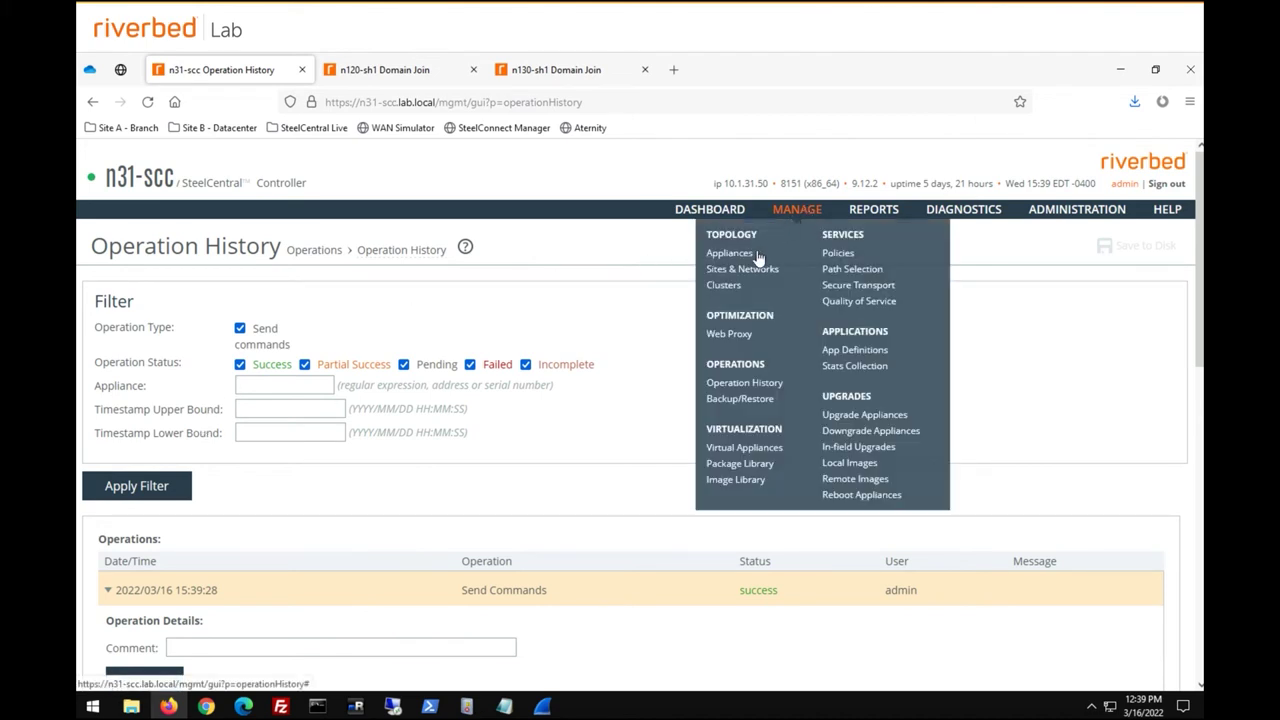
{"action": "left_click", "coordinate": [740, 260]}
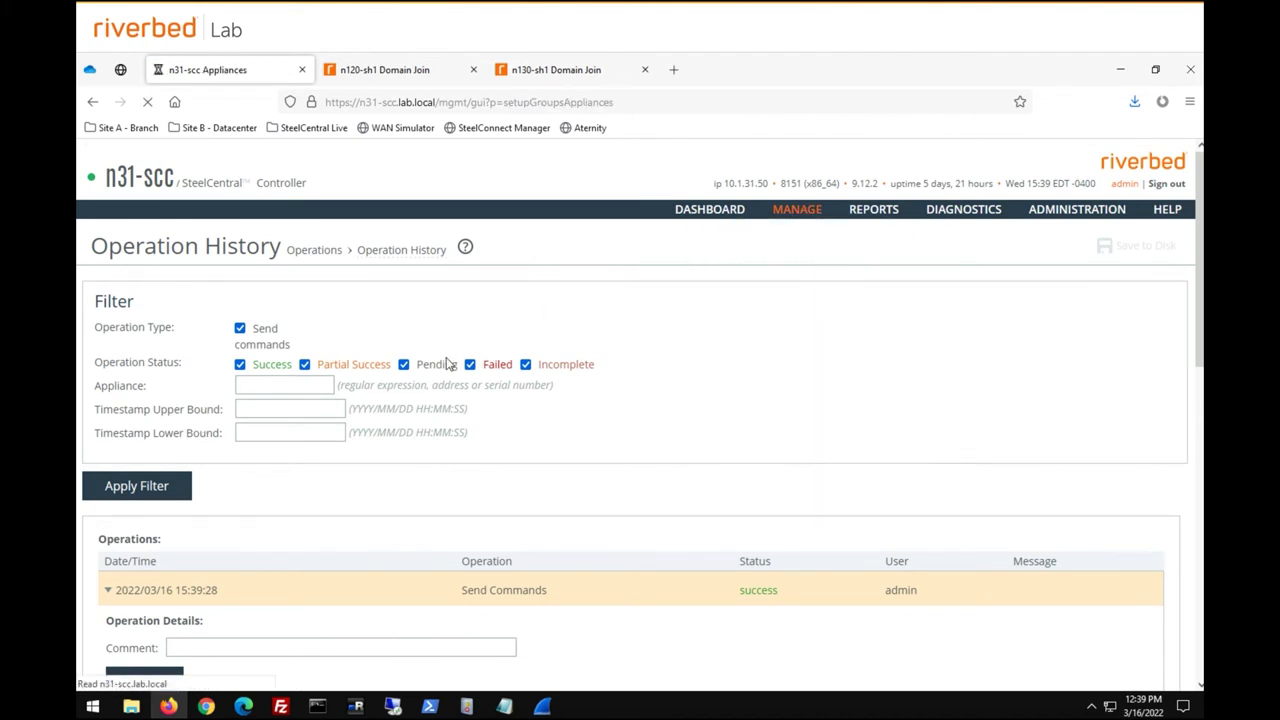
- On the remote server, copy the Set-ADComputer commands setting UserAccountControl=0x11000 for N120-SH1 and N130-SH1 from Notepad and run them in PowerShell
{"action": "left_click", "coordinate": [395, 706]}
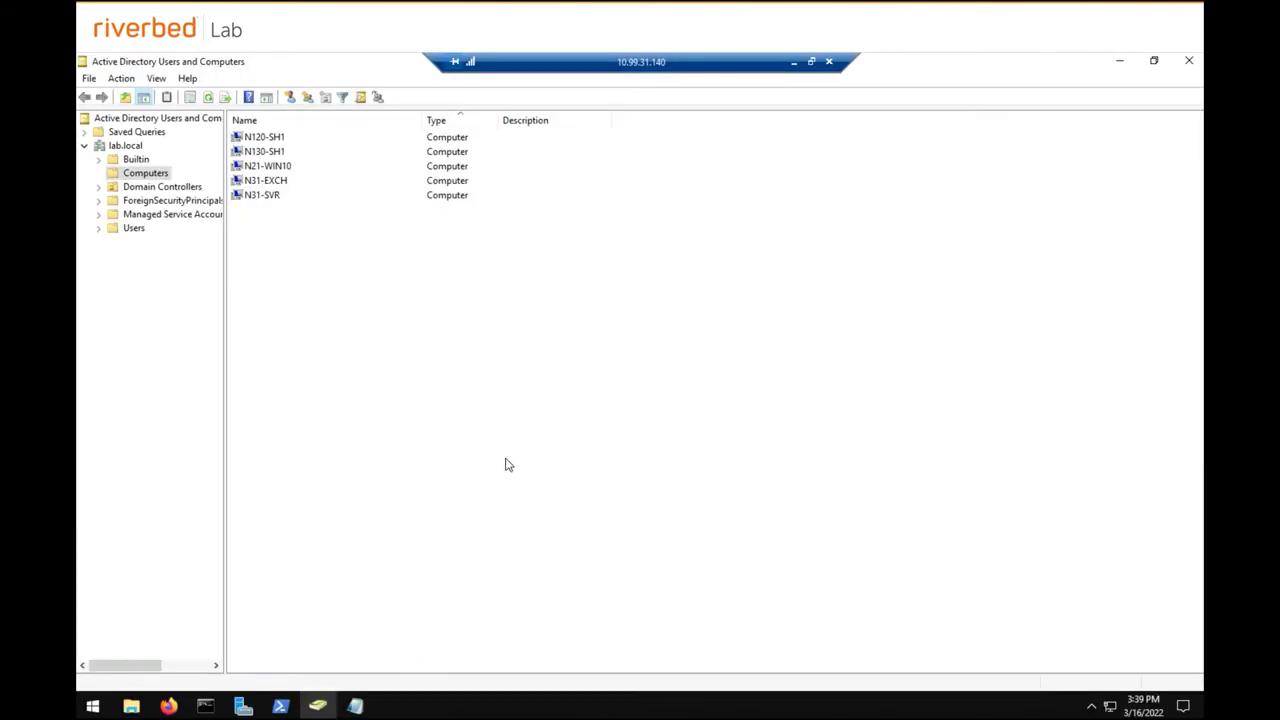
{"action": "left_click", "coordinate": [370, 706]}
{"action": "left_click", "coordinate": [633, 361]}
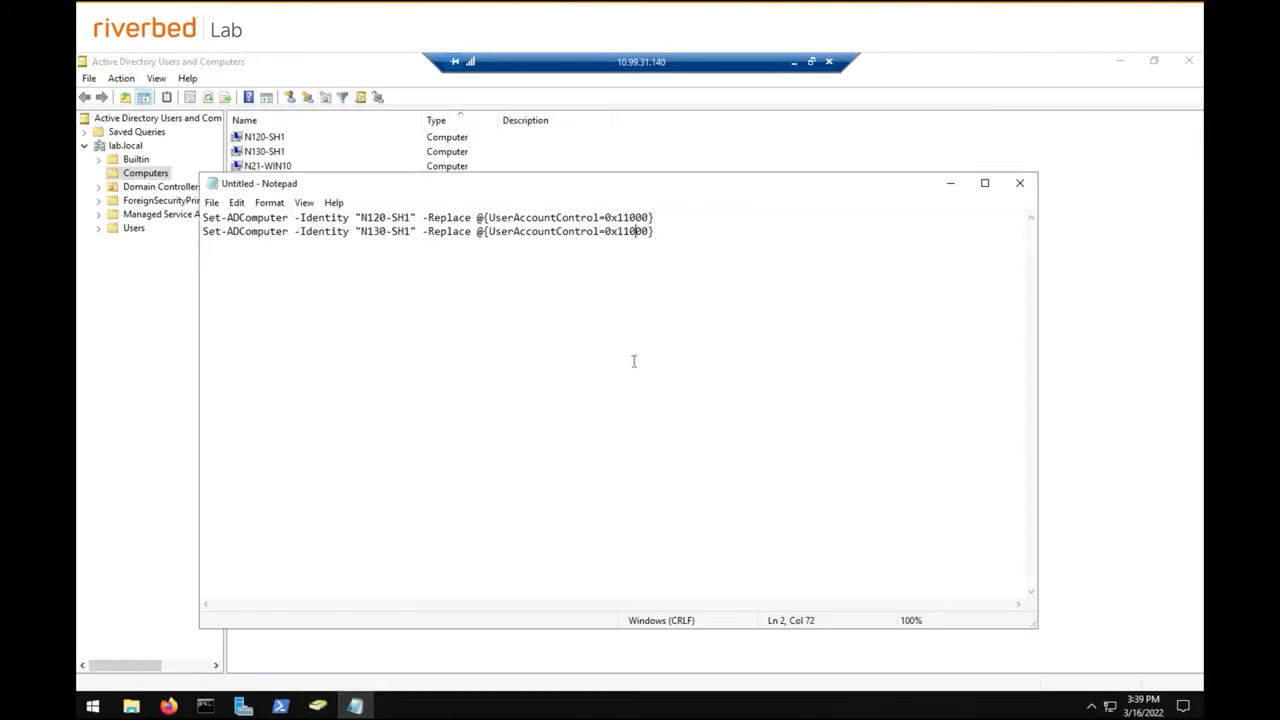
{"action": "key", "text": "ctrl+a"}
{"action": "key", "text": "ctrl+c"}
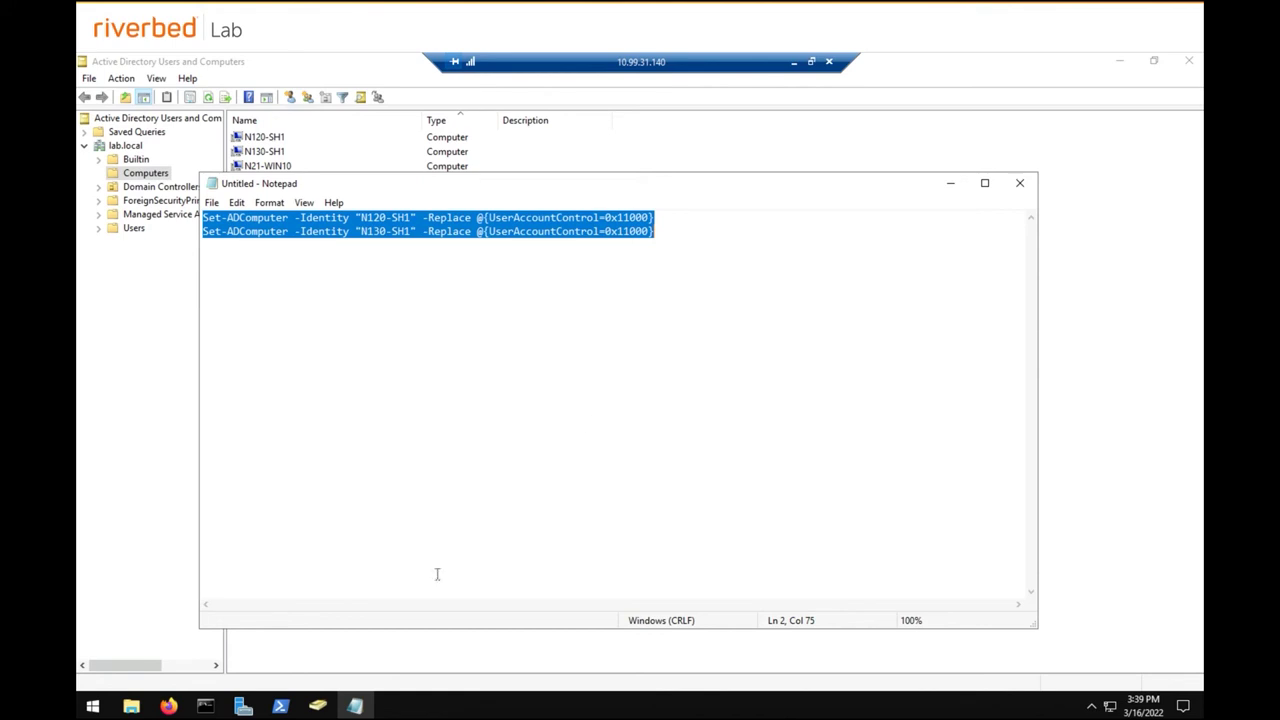
{"action": "left_click", "coordinate": [280, 706]}
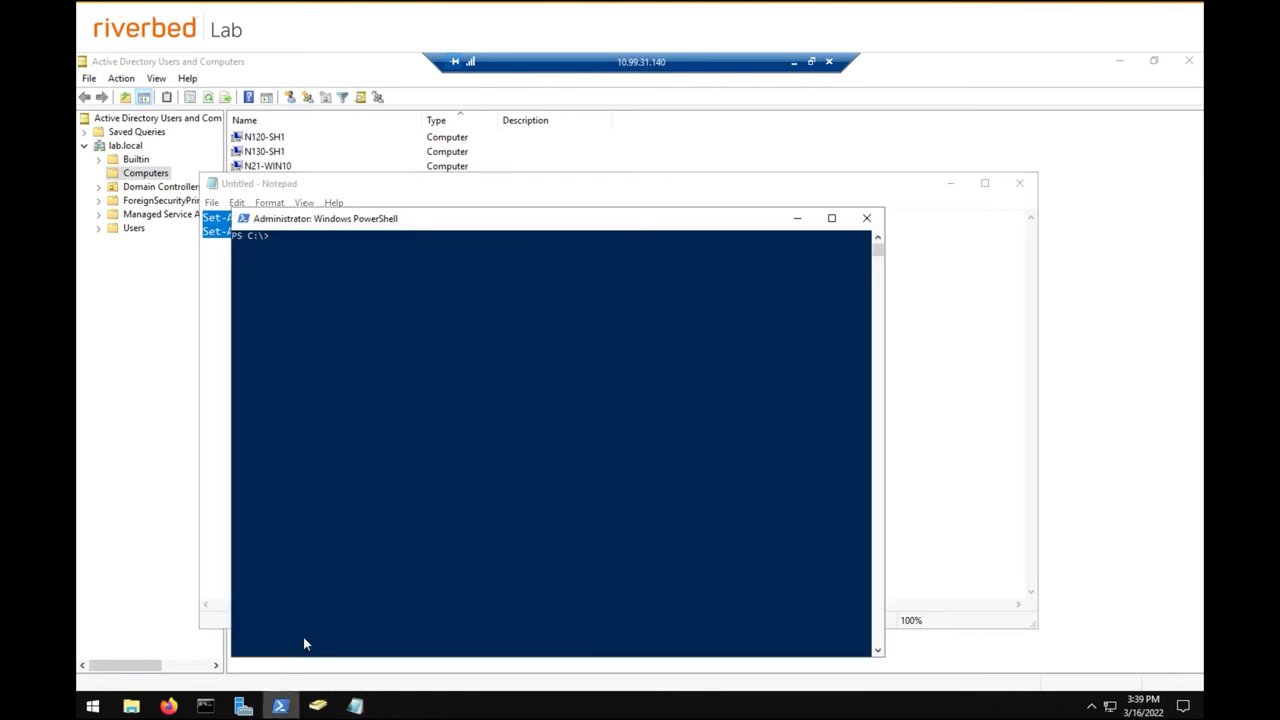
{"action": "right_click", "coordinate": [426, 456]}
{"action": "key", "text": "Return"}
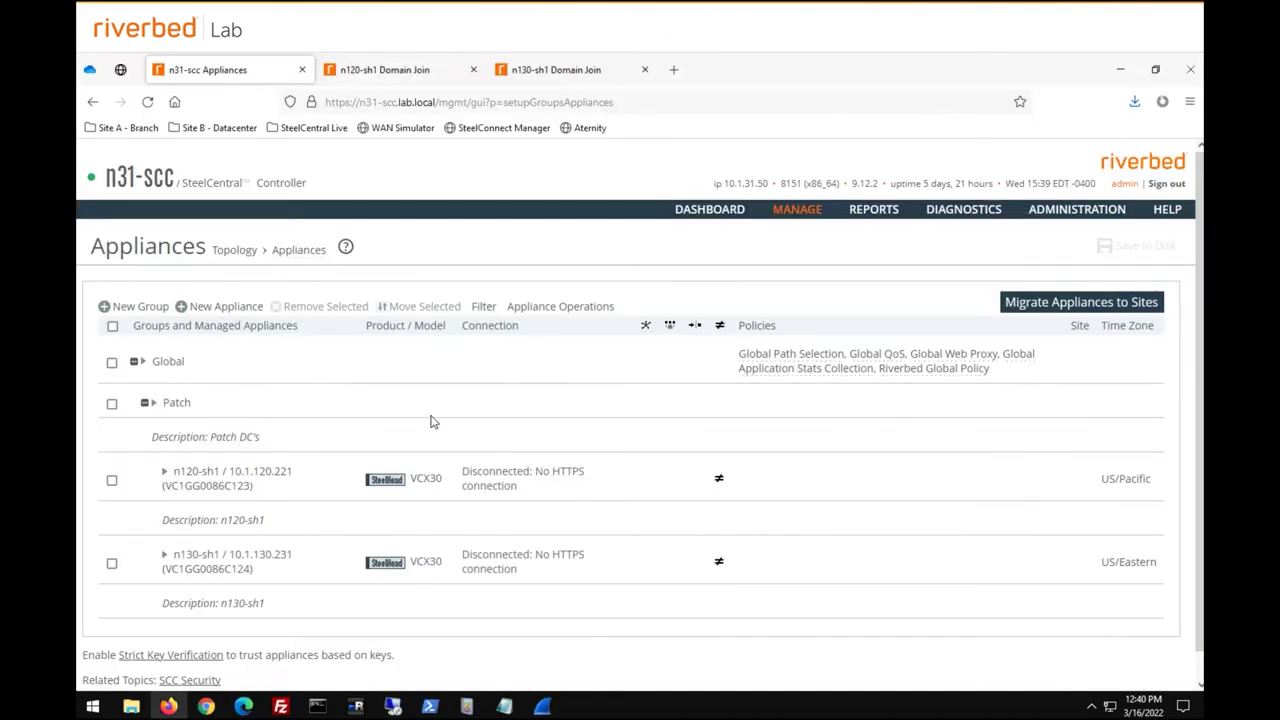
- Back in the appliances list, prepare a Send CLI Commands operation for the Patch group
{"action": "left_click", "coordinate": [111, 403]}
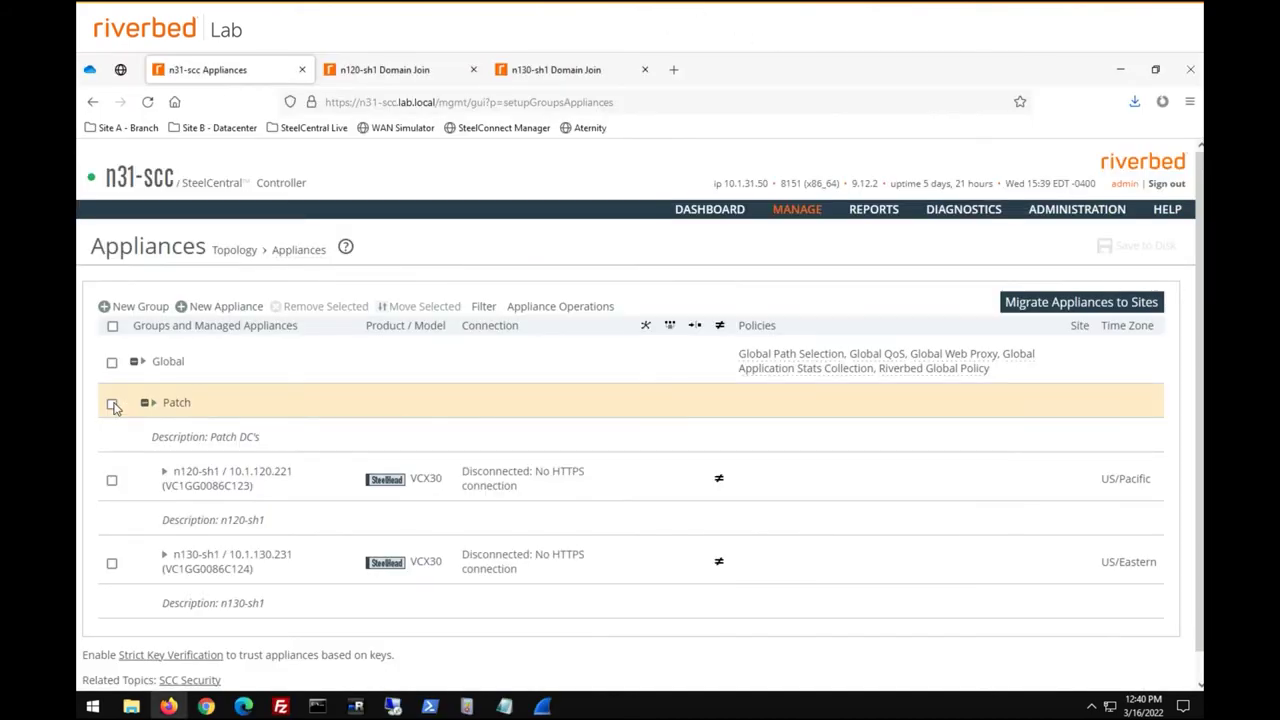
{"action": "left_click", "coordinate": [536, 310]}
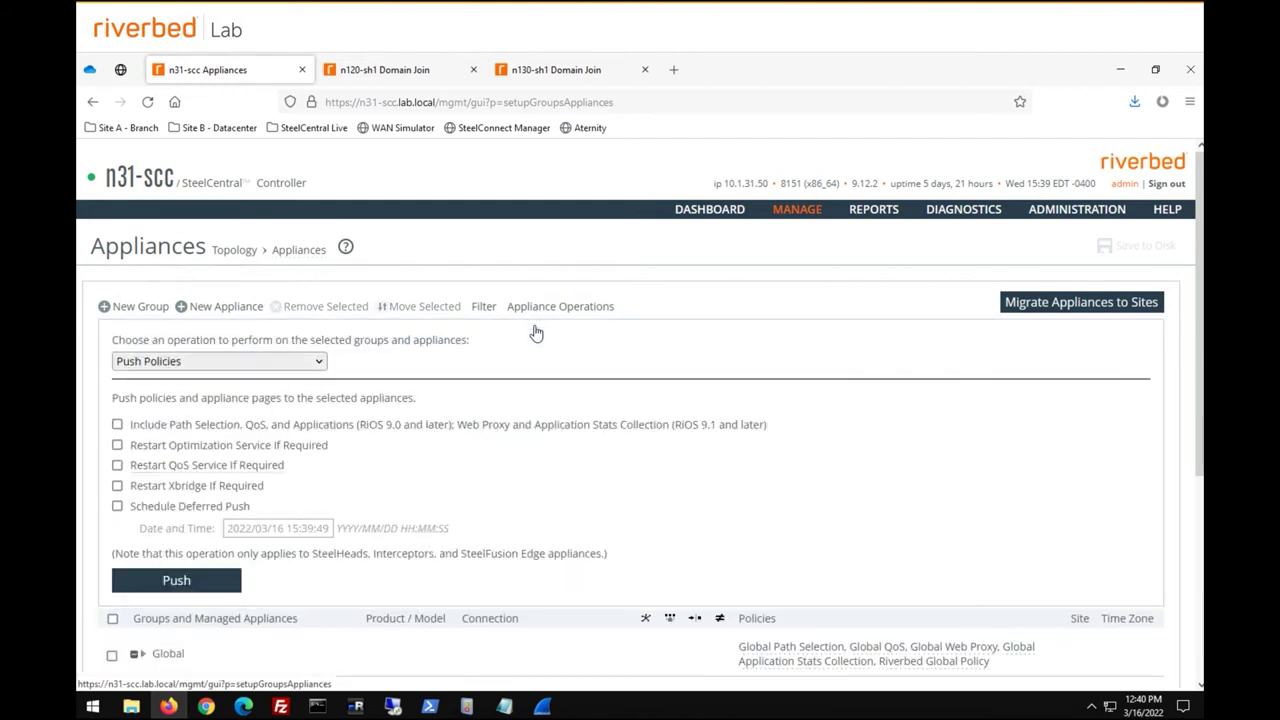
{"action": "left_click", "coordinate": [175, 366]}
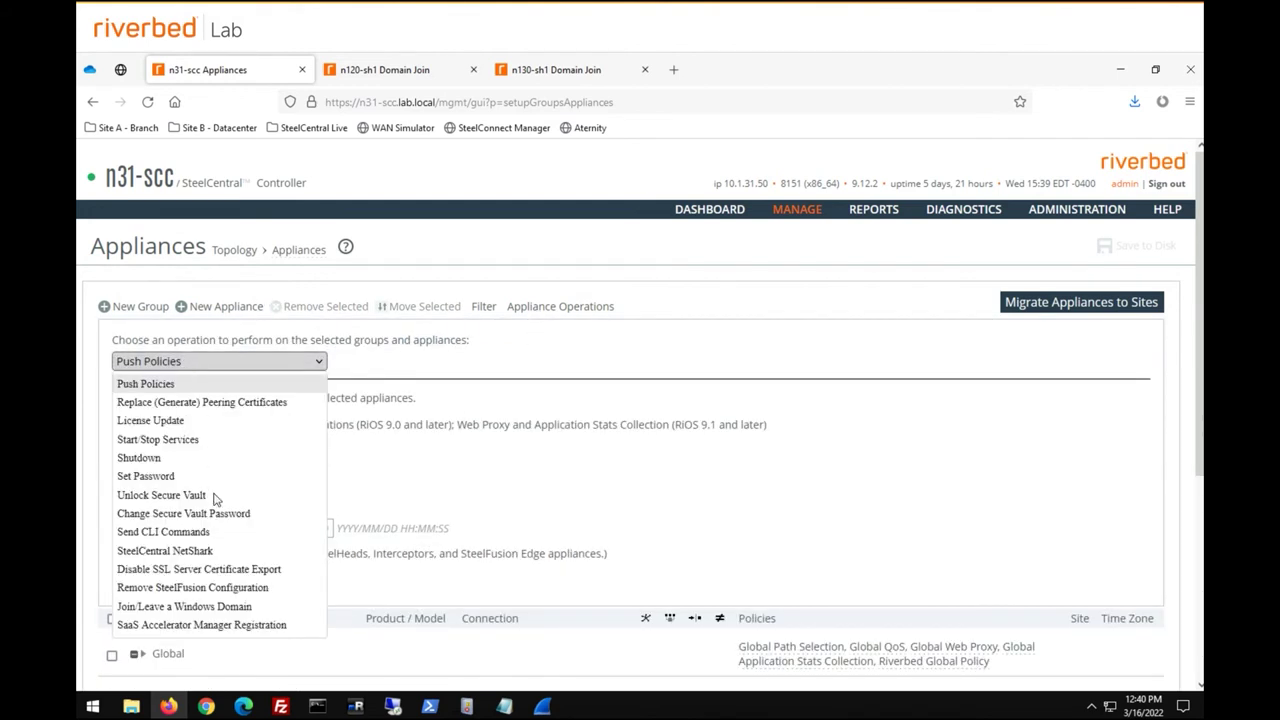
{"action": "left_click", "coordinate": [185, 532]}
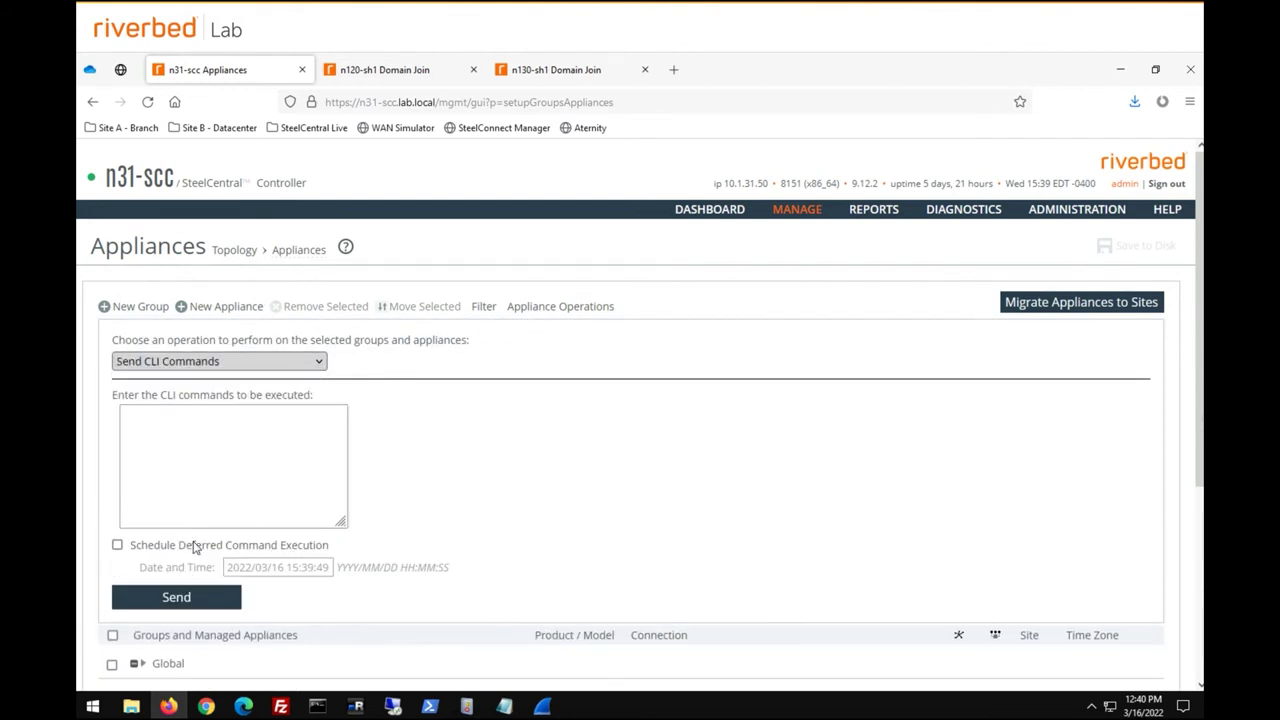
- In the untitled Notepad note, change the domain rejoin command's join-type to workstation and copy the whole command
{"action": "mouse_move", "coordinate": [504, 706]}
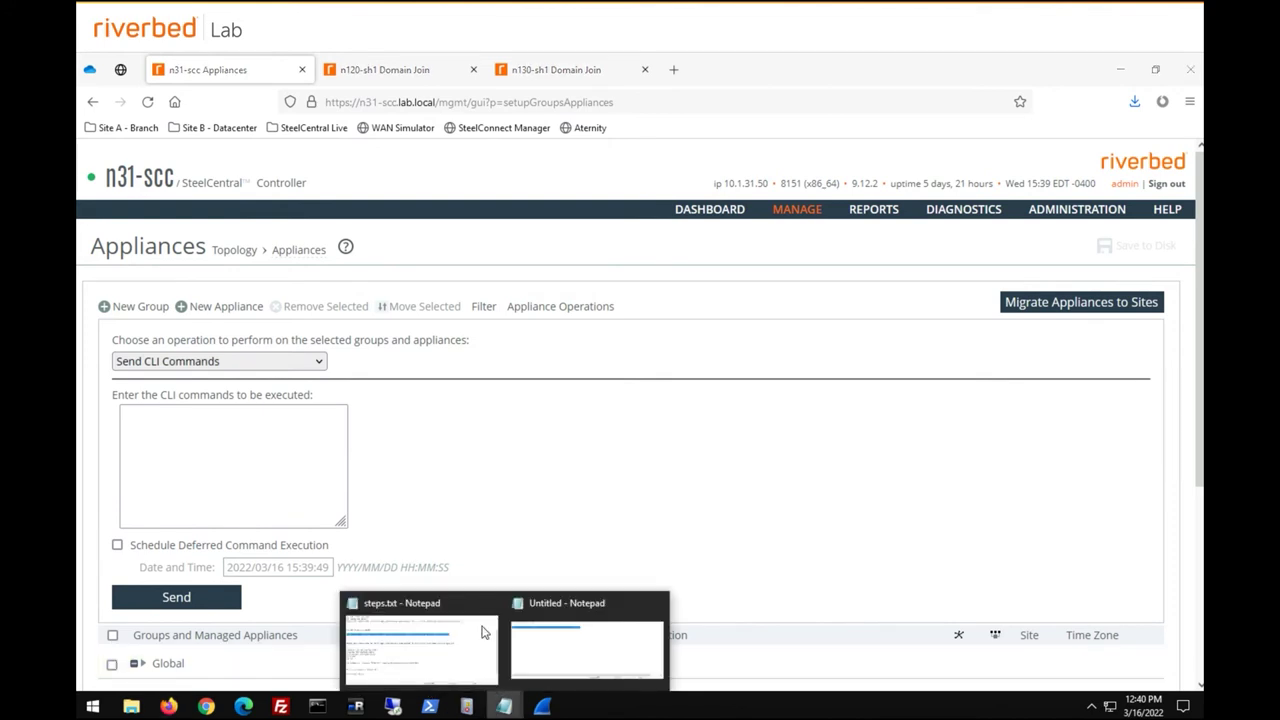
{"action": "left_click", "coordinate": [536, 633]}
{"action": "left_click", "coordinate": [529, 514]}
{"action": "key", "text": "ctrl+a"}
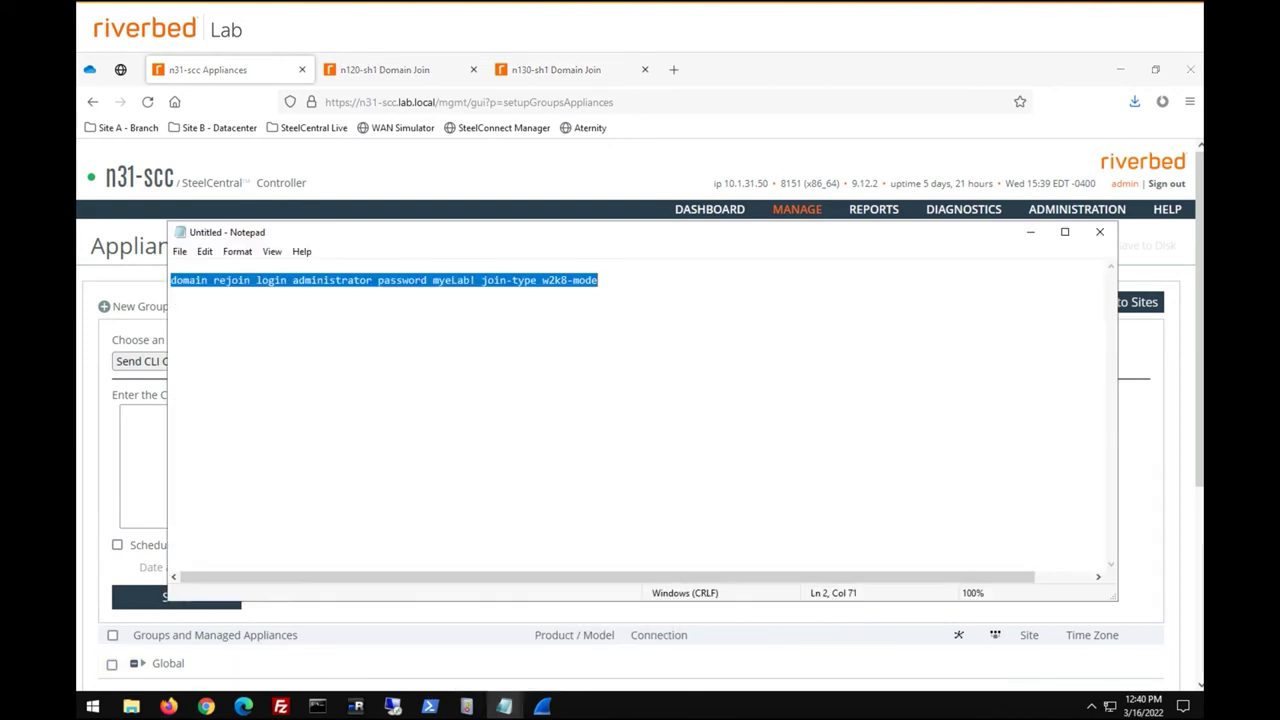
{"action": "left_click", "coordinate": [542, 280]}
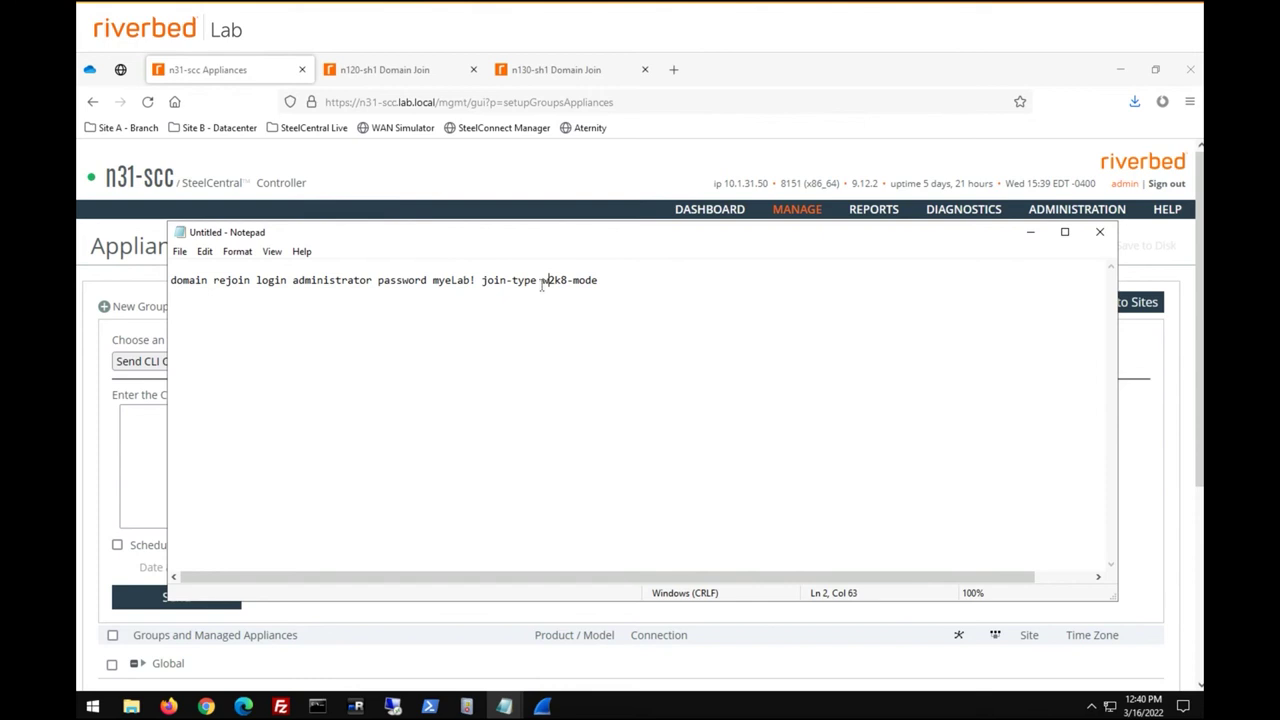
{"action": "left_click_drag", "start_coordinate": [542, 280], "coordinate": [592, 294]}
{"action": "type", "text": "workstation"}
{"action": "key", "text": "ctrl+a"}
{"action": "key", "text": "ctrl+c"}
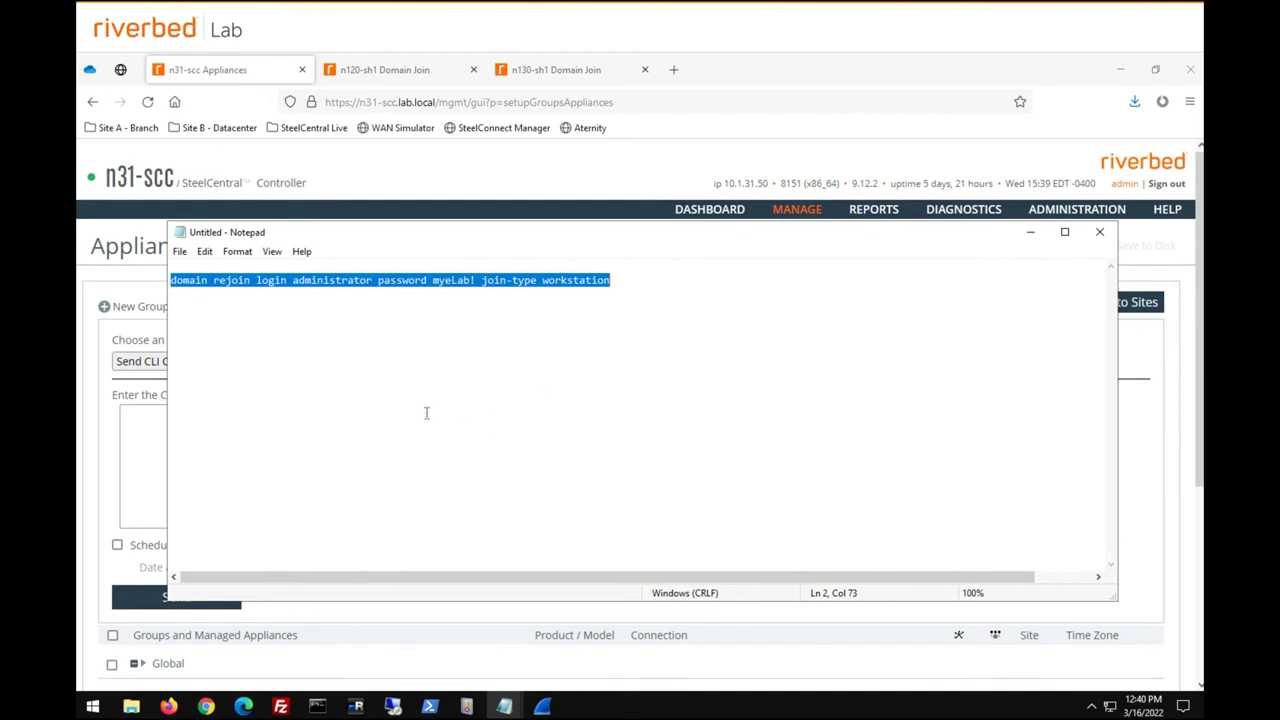
- Paste the domain rejoin command with its account password and join-type workstation as the CLI command, and send it to the selected appliances
{"action": "left_click", "coordinate": [155, 437]}
{"action": "key", "text": "ctrl+v"}
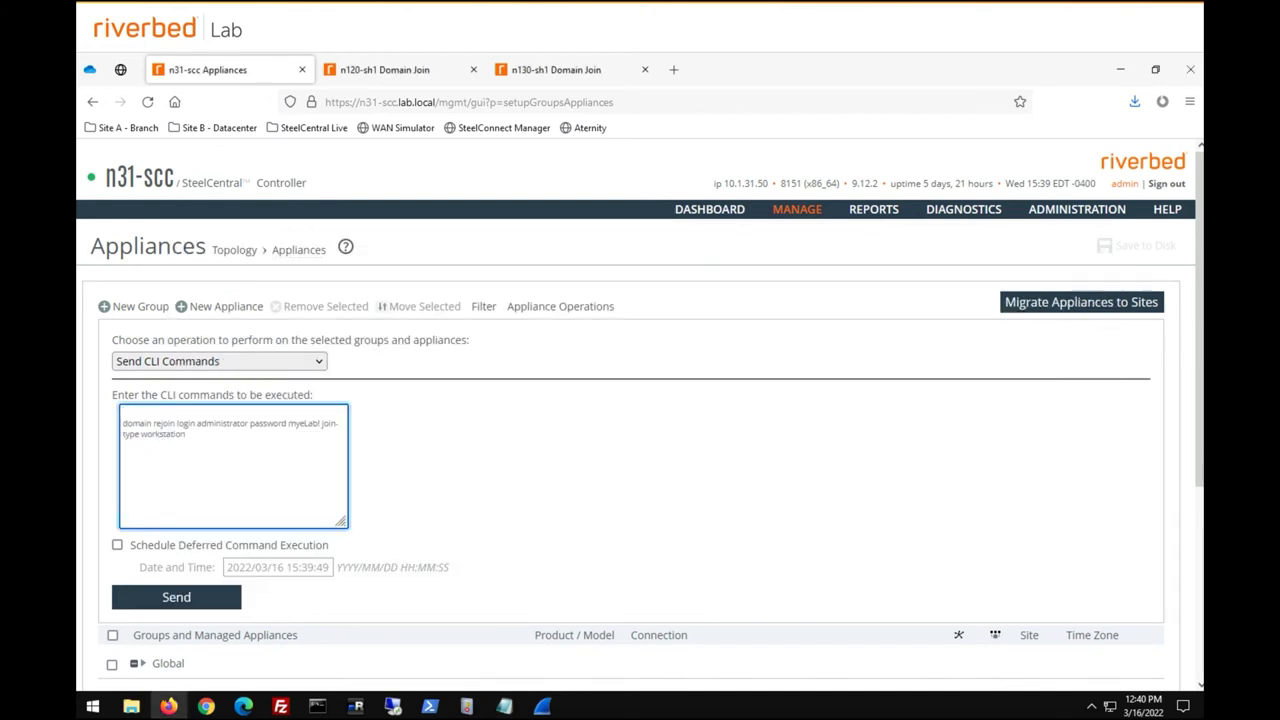
{"action": "left_click", "coordinate": [193, 602]}
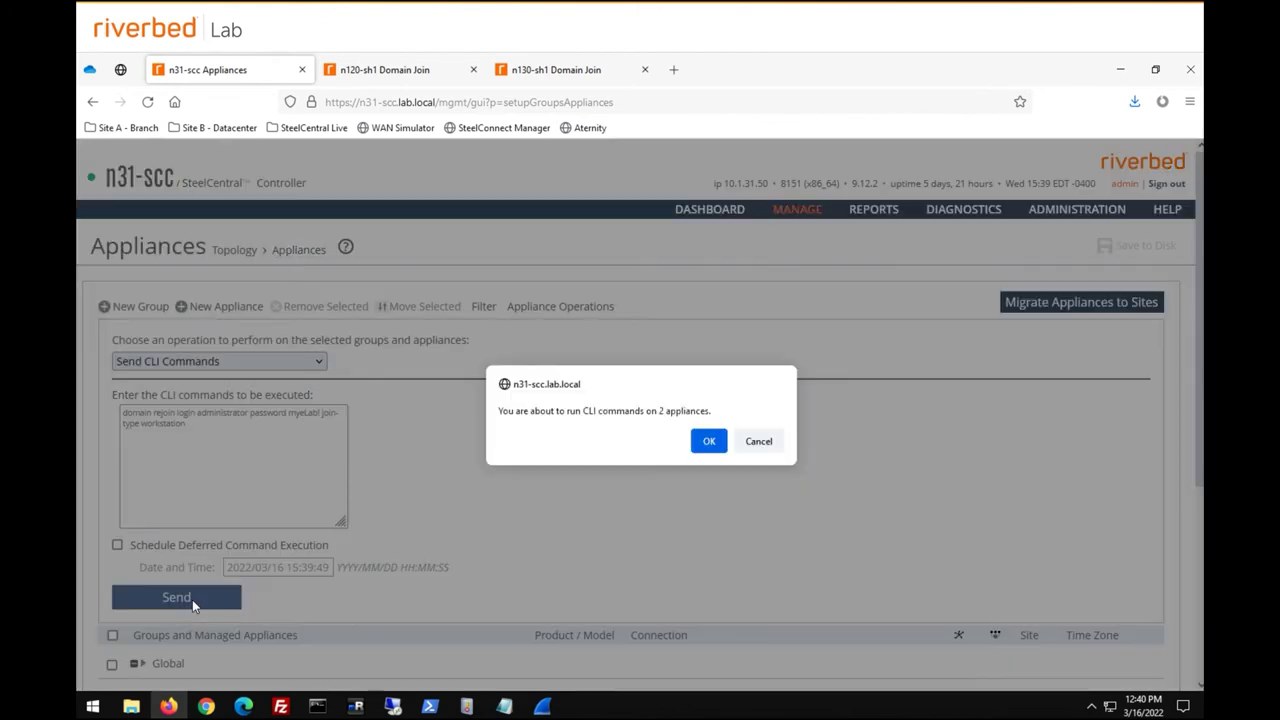
{"action": "left_click", "coordinate": [707, 441]}
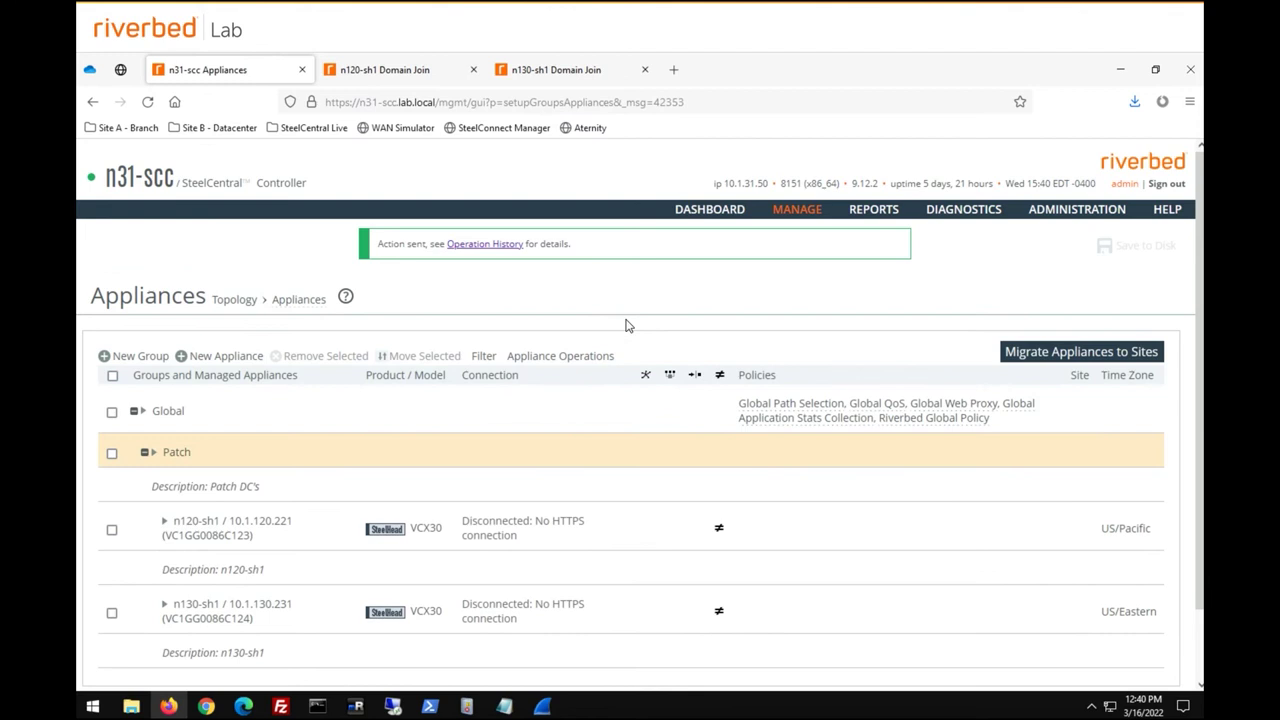
- Check each appliance's status and message for the rejoin command in the operation history
{"action": "left_click", "coordinate": [484, 248]}
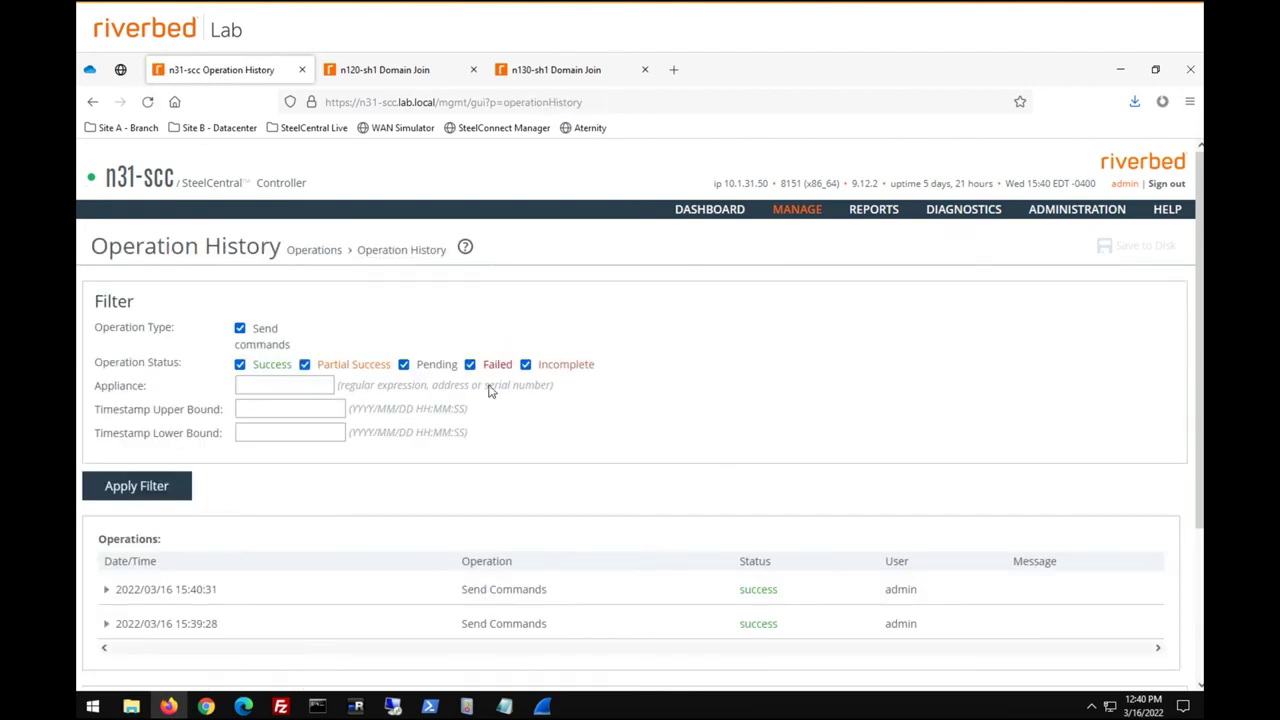
{"action": "left_click", "coordinate": [139, 591]}
{"action": "scroll", "coordinate": [591, 505], "scroll_direction": "down", "scroll_amount": 5}
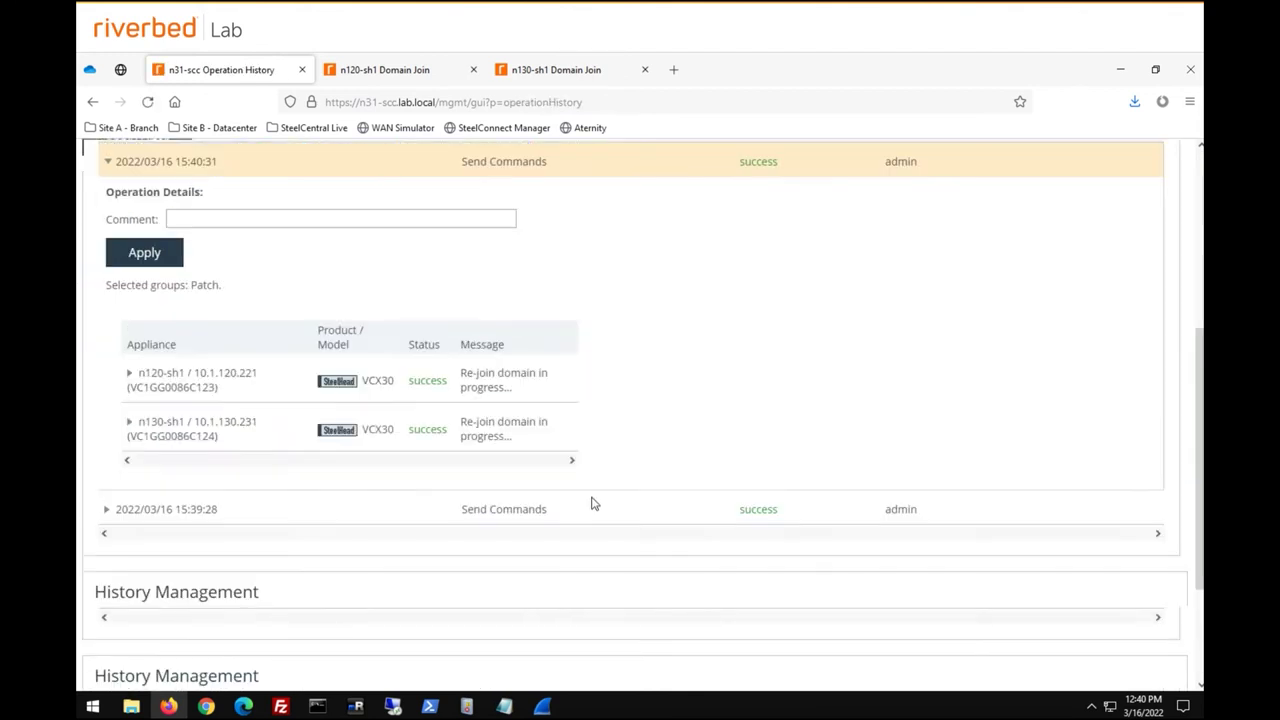
{"action": "left_click", "coordinate": [480, 420]}
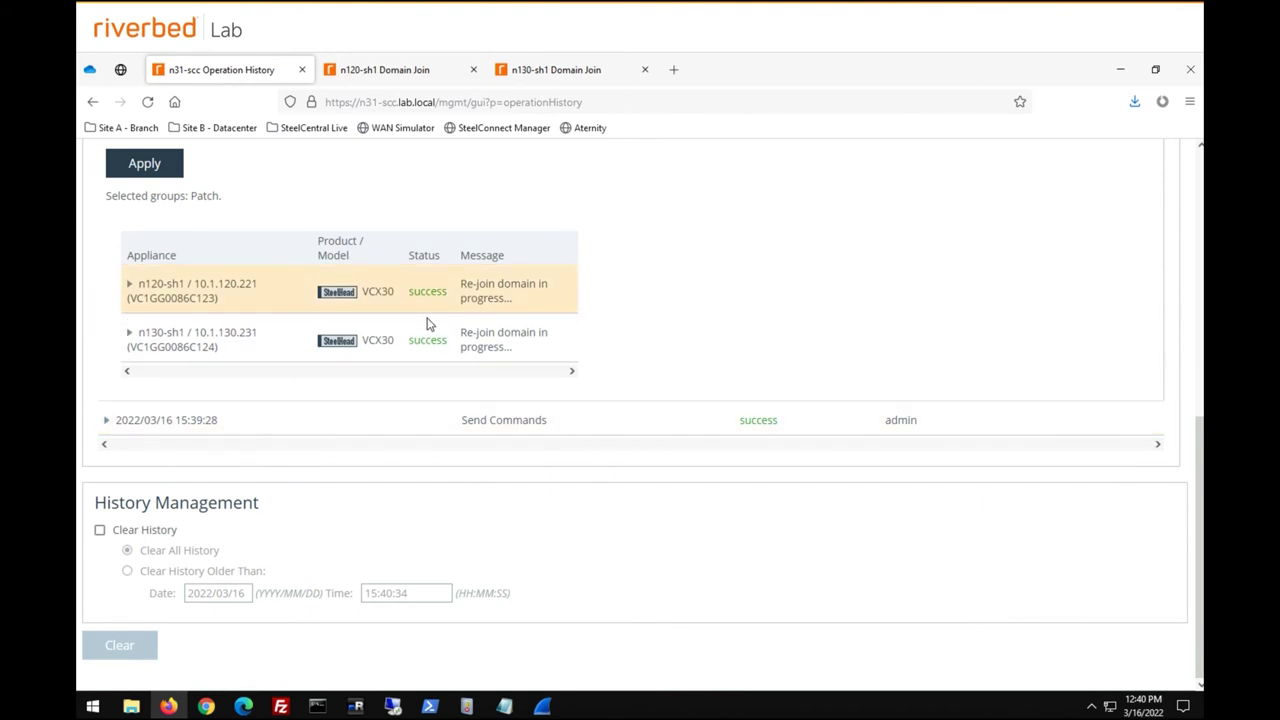
{"action": "scroll", "coordinate": [407, 314], "scroll_direction": "up", "scroll_amount": 10}
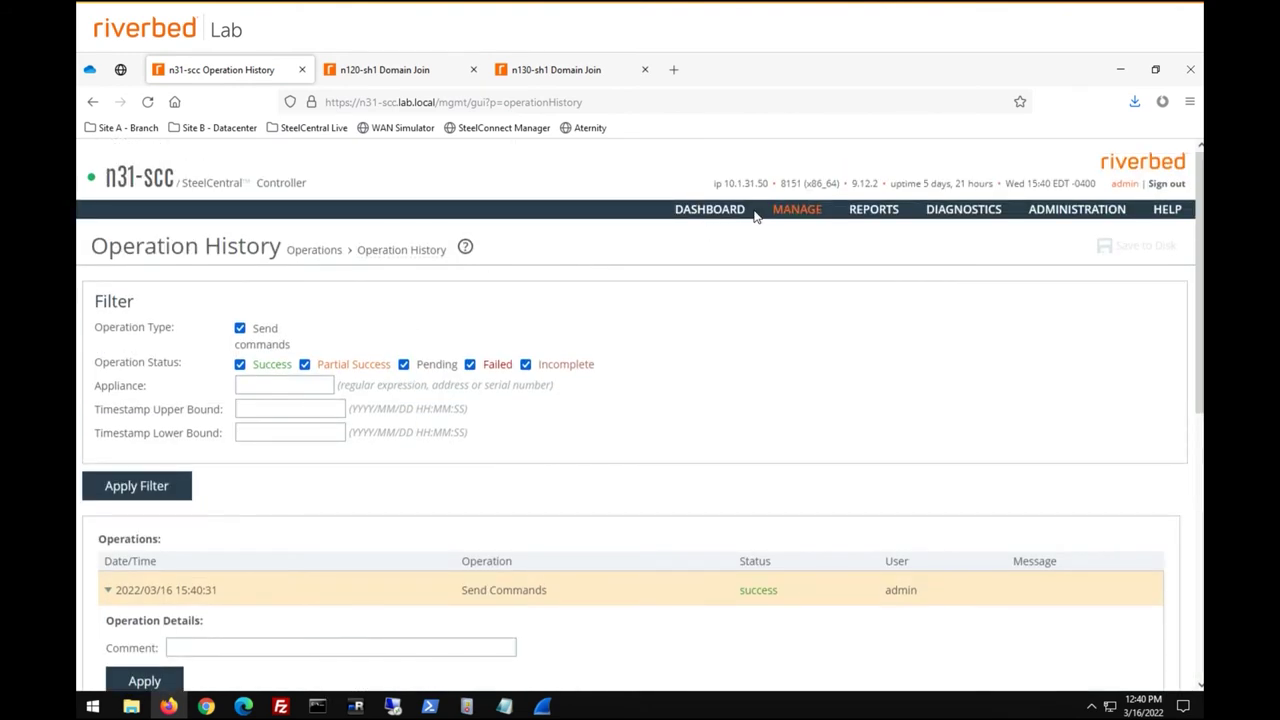
- Return to the appliances list, select the Patch group and choose Send CLI Commands as the operation for it
{"action": "mouse_move", "coordinate": [777, 215]}
{"action": "left_click", "coordinate": [730, 250]}
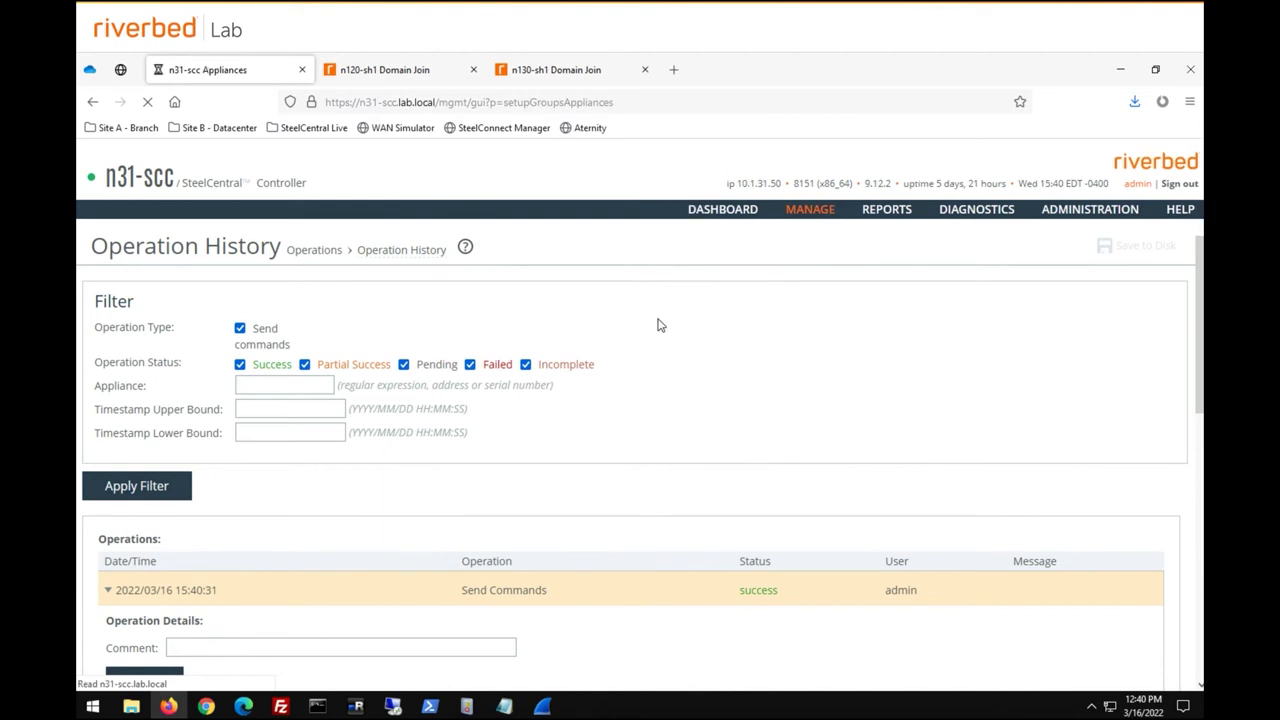
{"action": "left_click", "coordinate": [112, 404]}
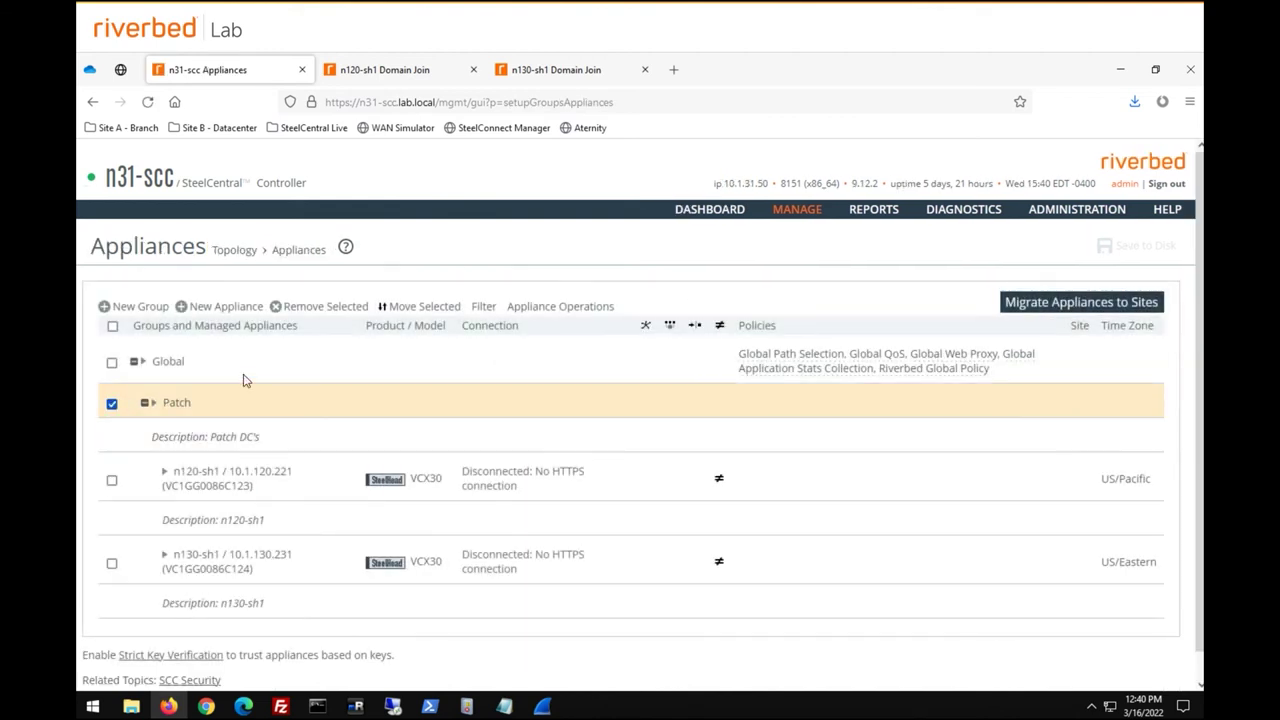
{"action": "left_click", "coordinate": [520, 308]}
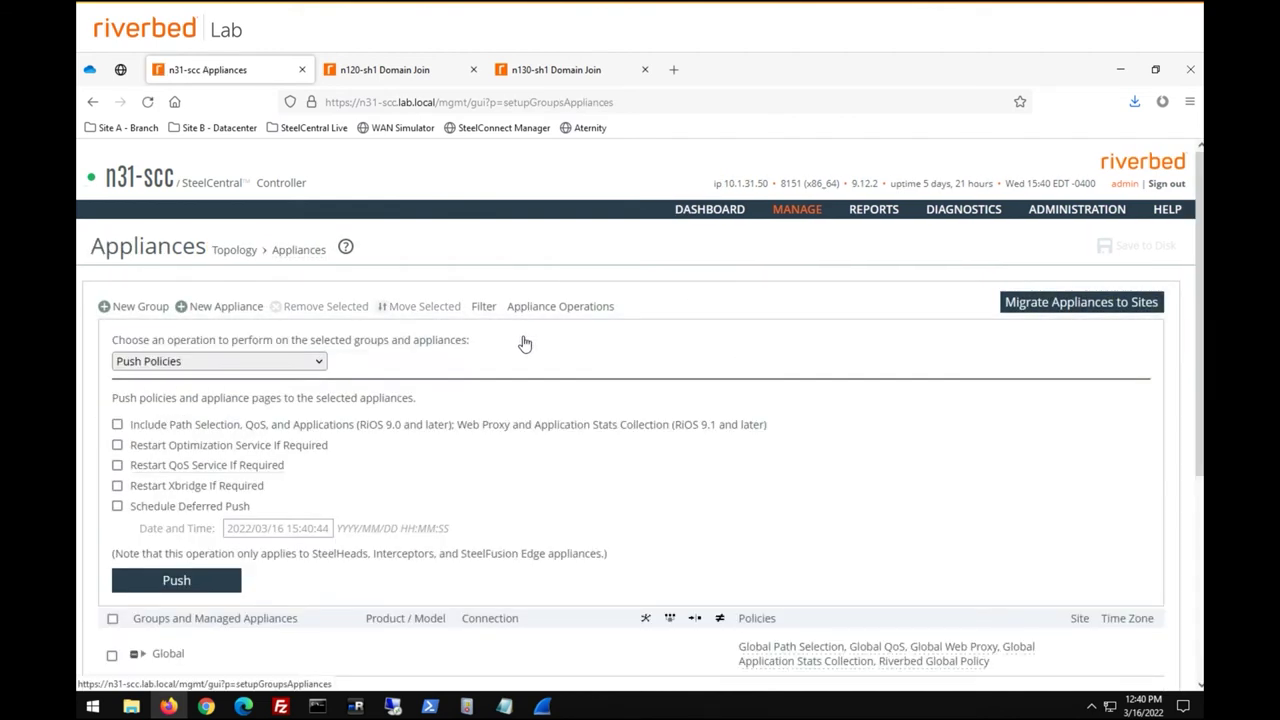
{"action": "left_click", "coordinate": [288, 361]}
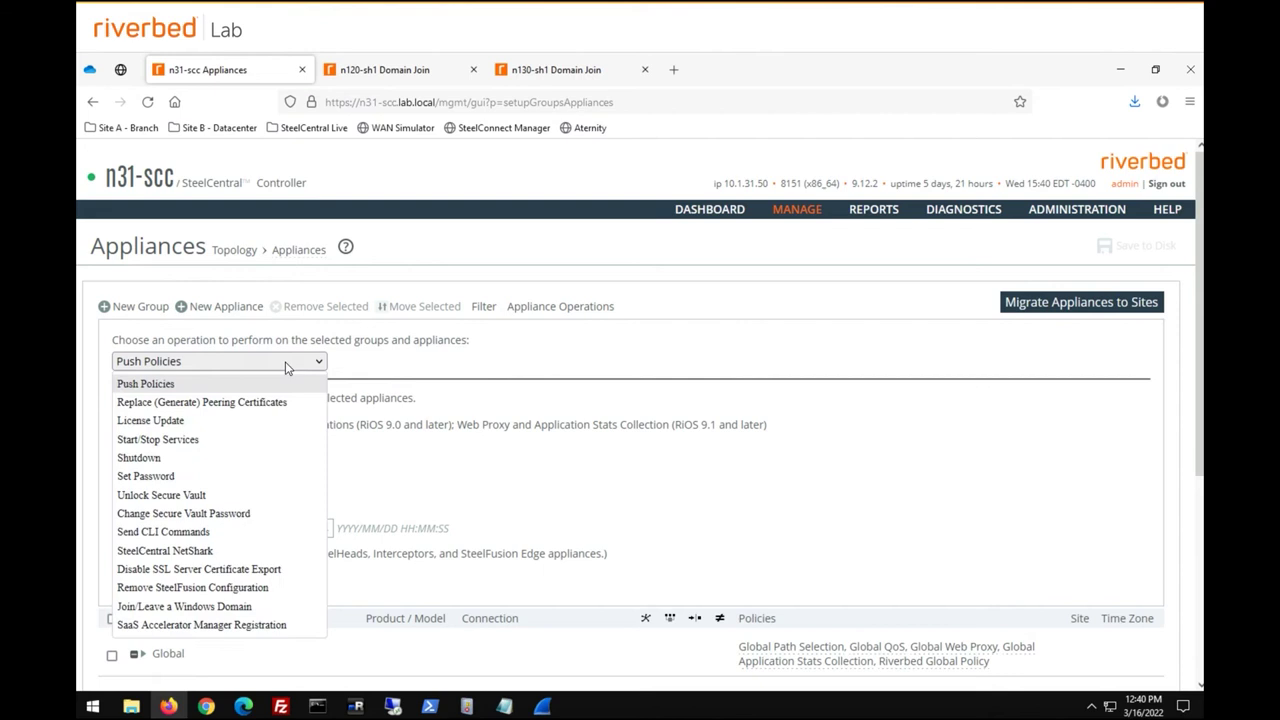
{"action": "left_click", "coordinate": [166, 531]}
- Enter "show domain configuration" as the CLI command and send it to the selected appliances, confirming the run
{"action": "left_click", "coordinate": [270, 479]}
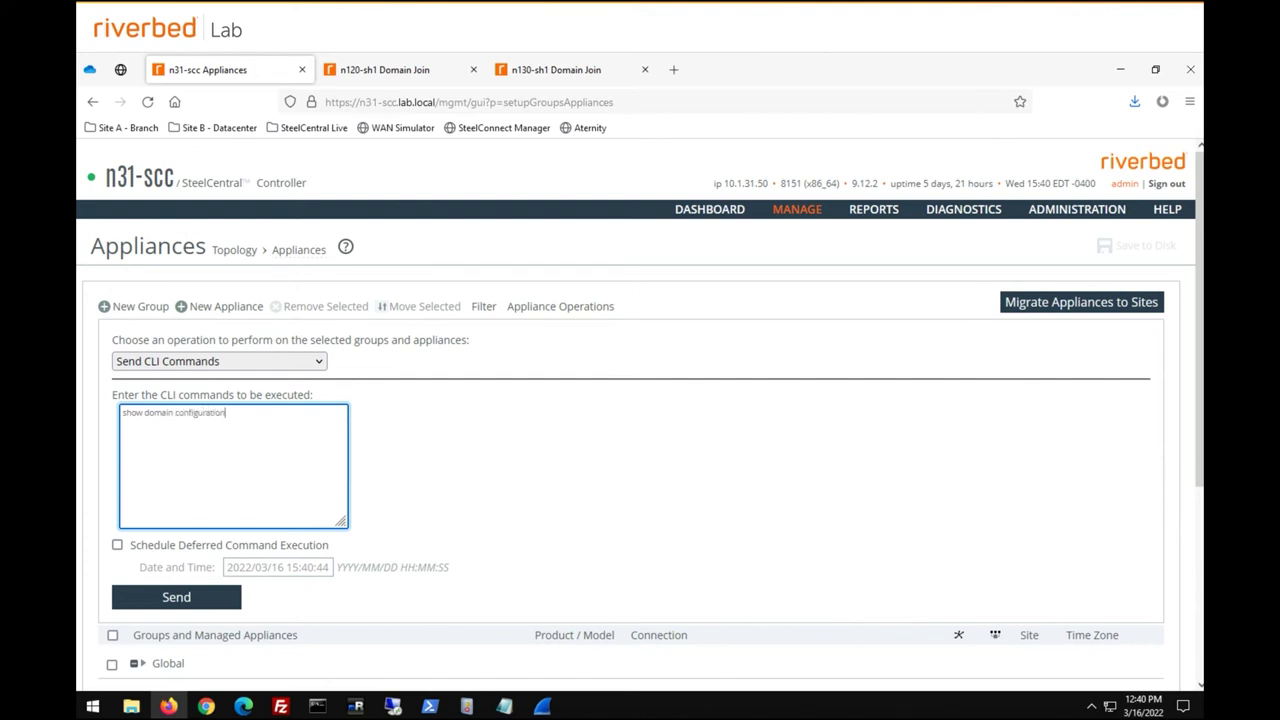
{"action": "left_click", "coordinate": [200, 611]}
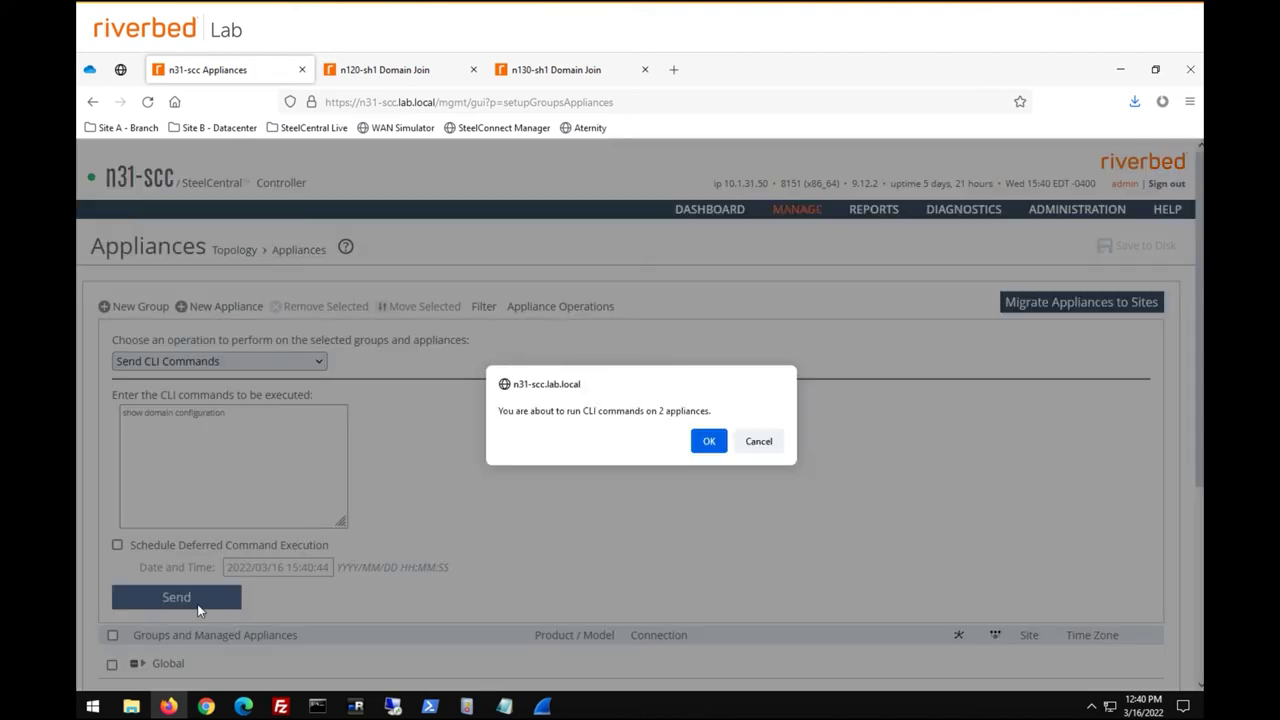
{"action": "left_click", "coordinate": [712, 443]}
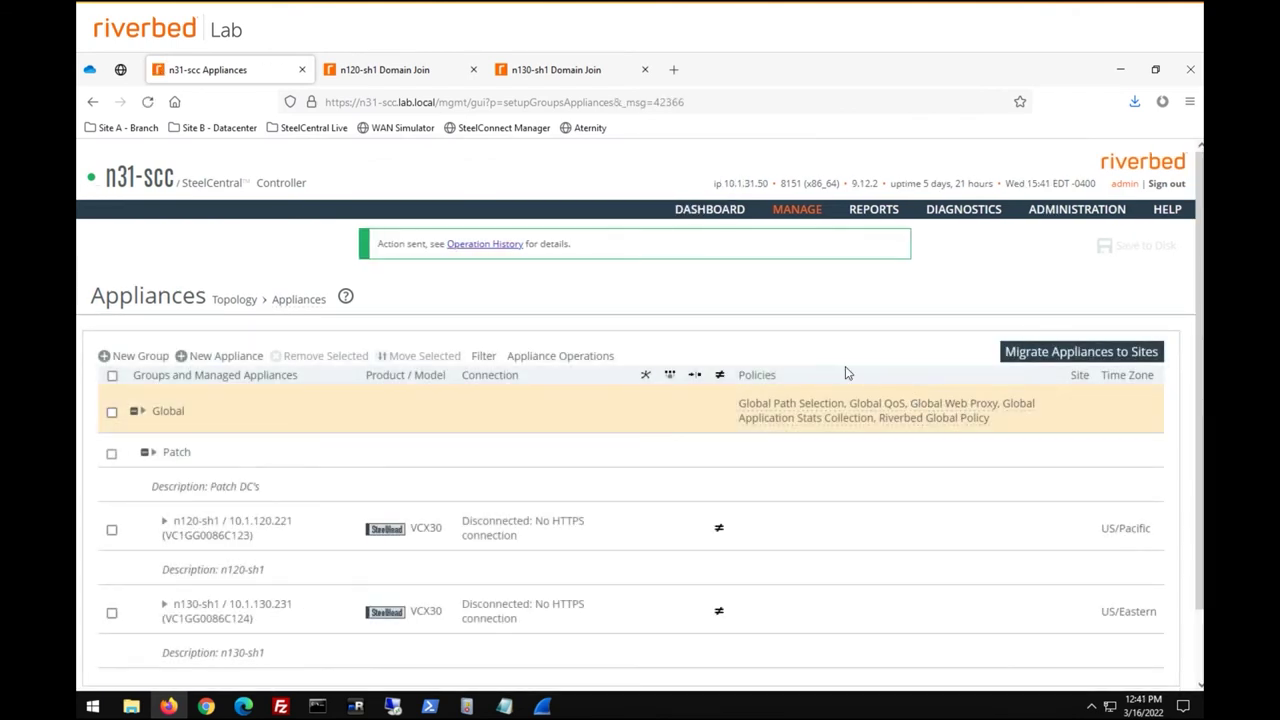
- In the operation history, expand the newest Send Commands entry and check the domain join type reported for each appliance
{"action": "left_click", "coordinate": [478, 246]}
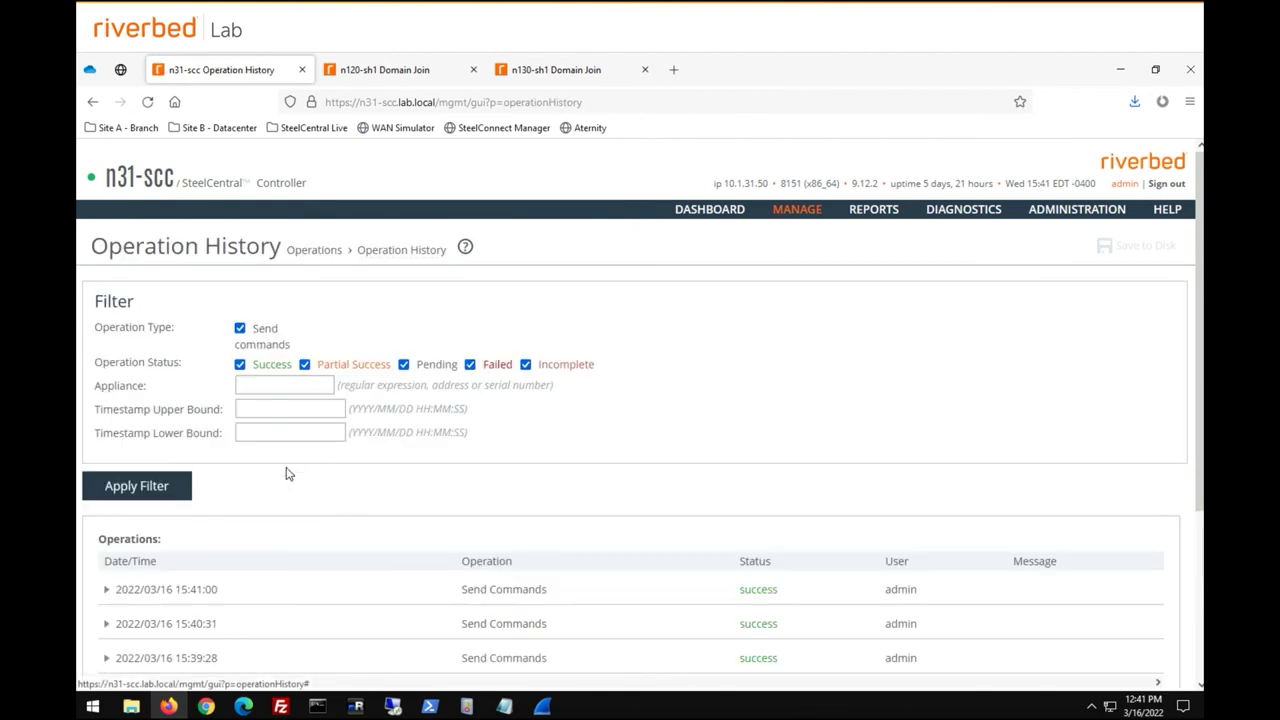
{"action": "left_click", "coordinate": [107, 589]}
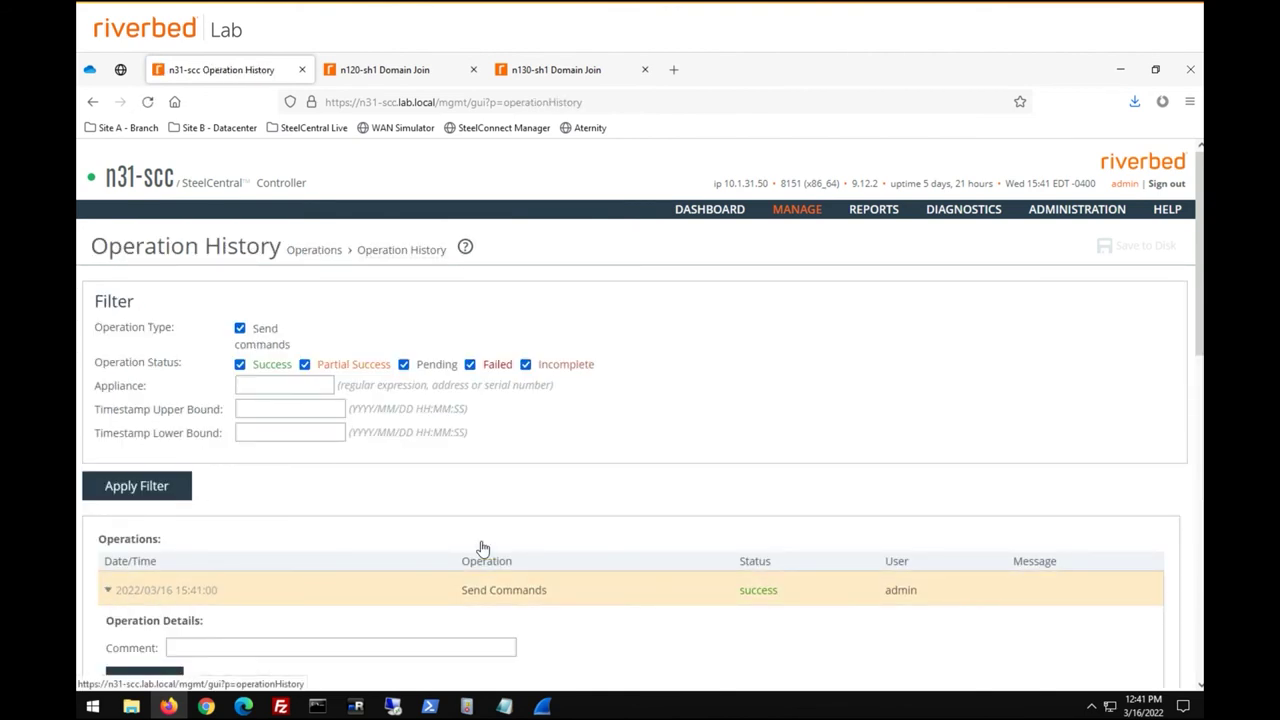
{"action": "scroll", "coordinate": [490, 545], "scroll_direction": "down", "scroll_amount": 1}
{"action": "scroll", "coordinate": [497, 542], "scroll_direction": "down", "scroll_amount": 2}
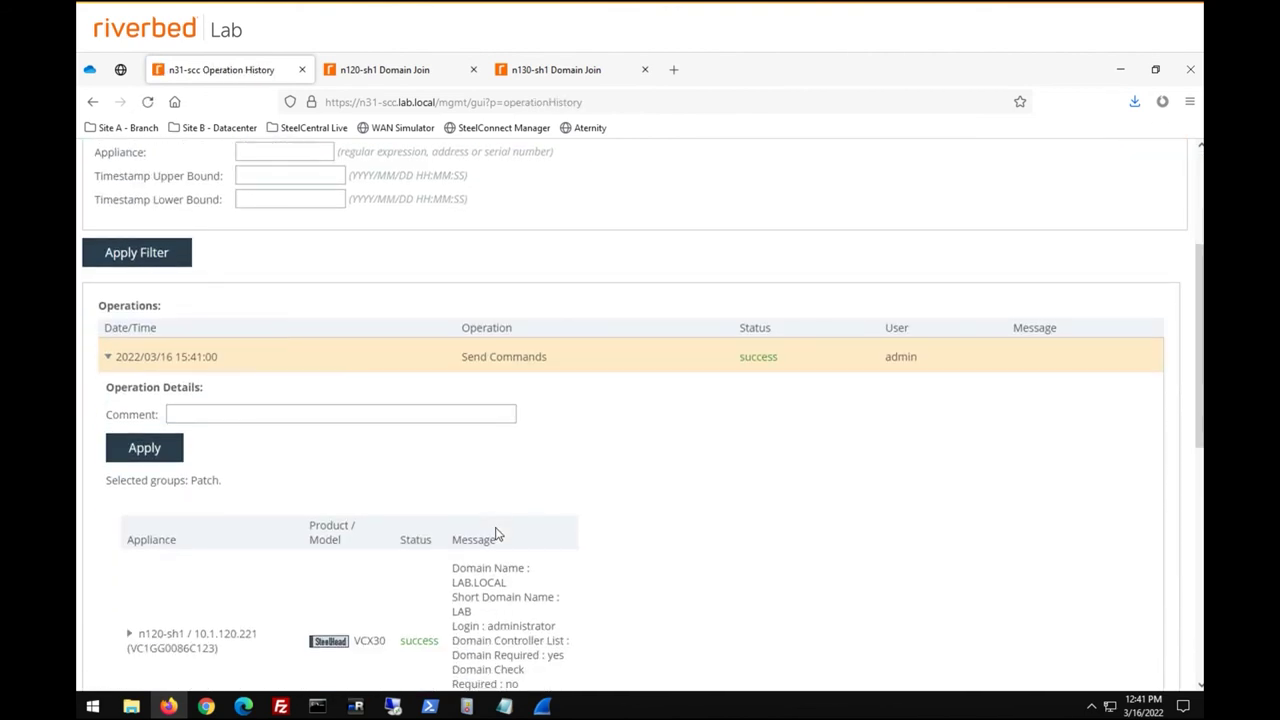
{"action": "scroll", "coordinate": [505, 516], "scroll_direction": "down", "scroll_amount": 3}
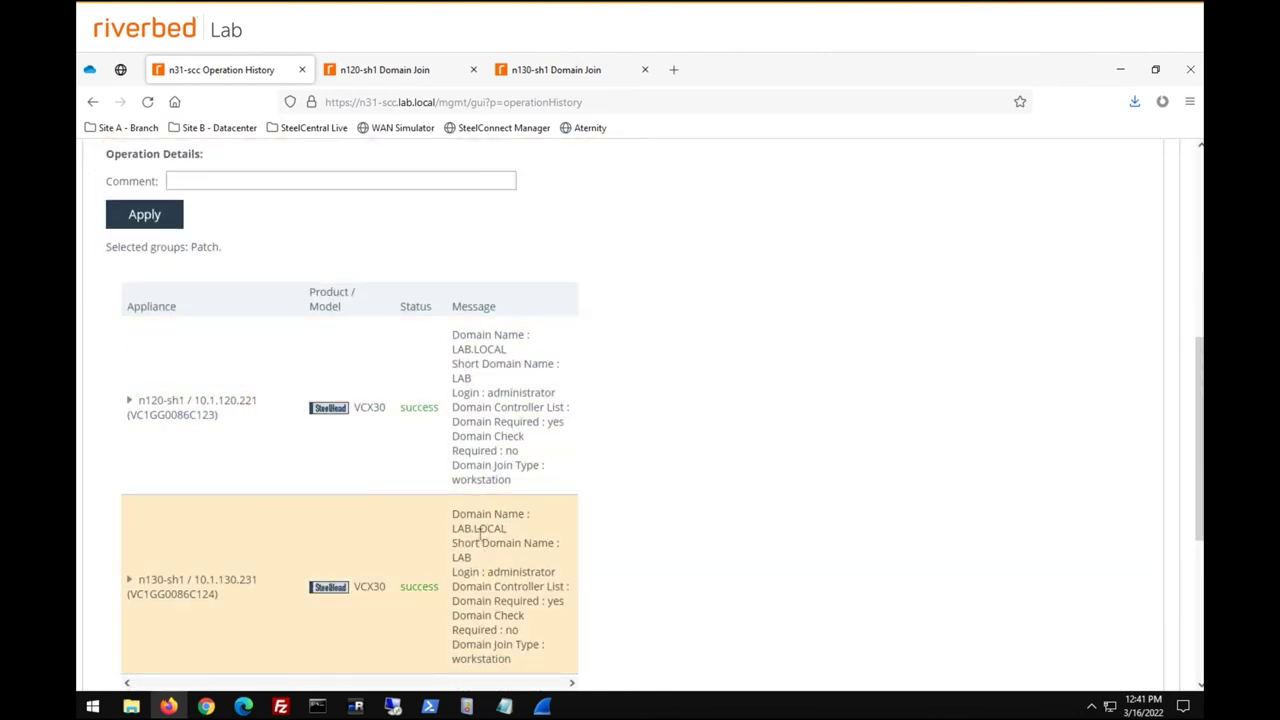